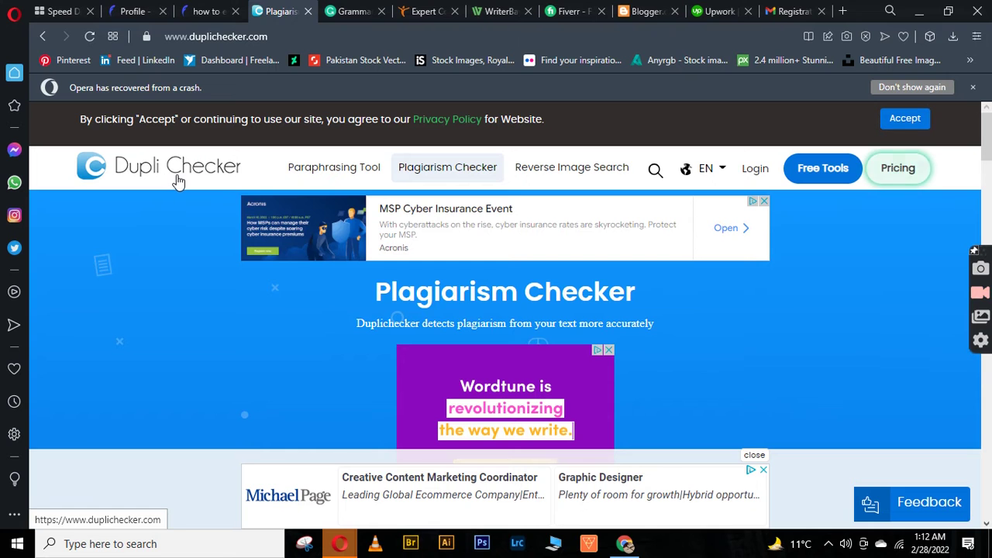
# Paste the copied article on earning money online into the Plagiarism Checker's text box.
pyautogui.scroll(-5, 194, 211)
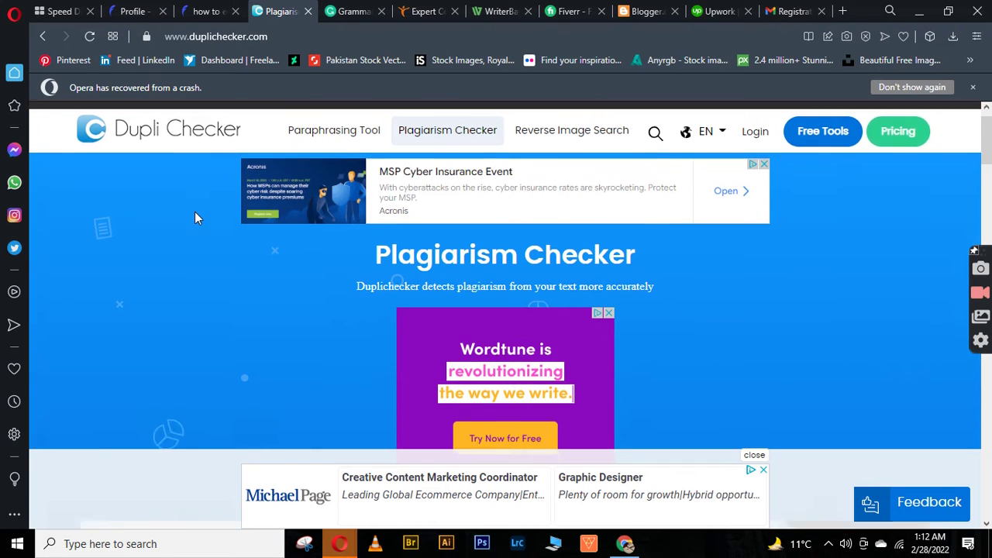
pyautogui.rightClick(204, 287)
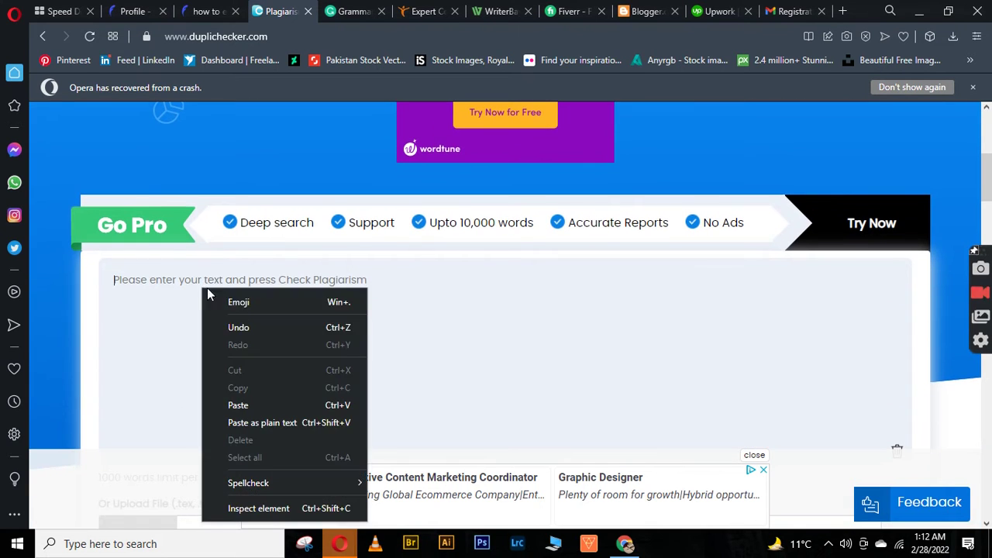
pyautogui.click(254, 403)
# Try to run the plagiarism check on the full article and dismiss the word-limit popup.
pyautogui.scroll(-4, 314, 381)
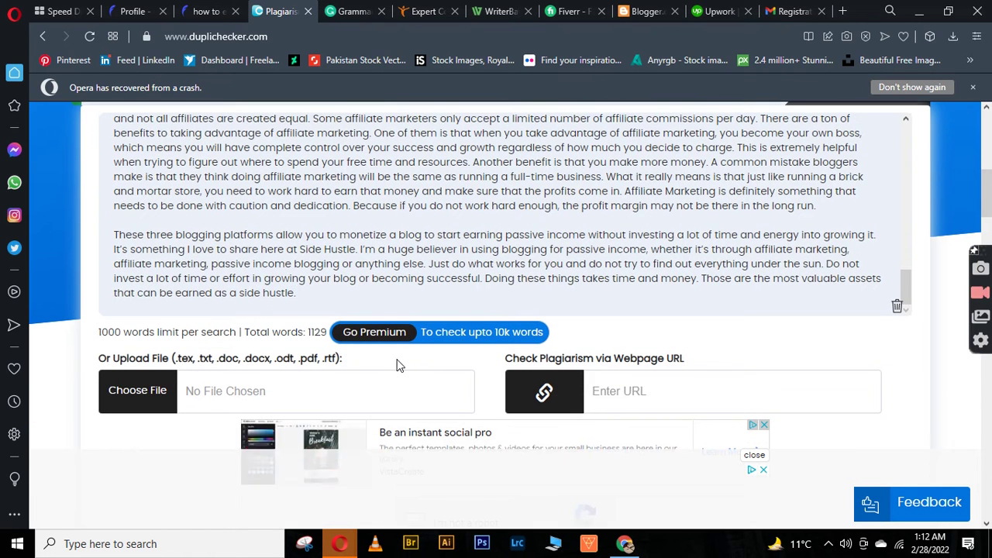
pyautogui.scroll(-2, 399, 361)
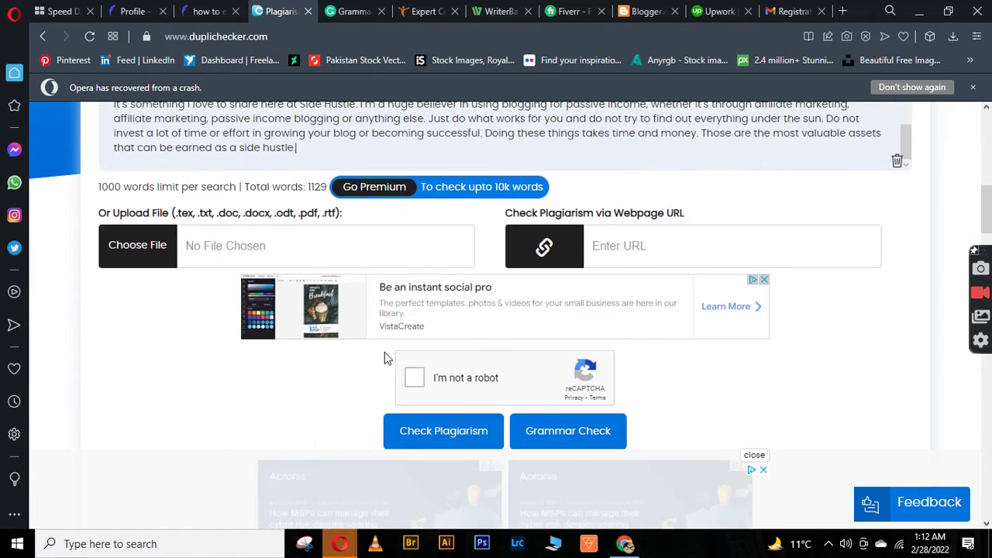
pyautogui.click(430, 436)
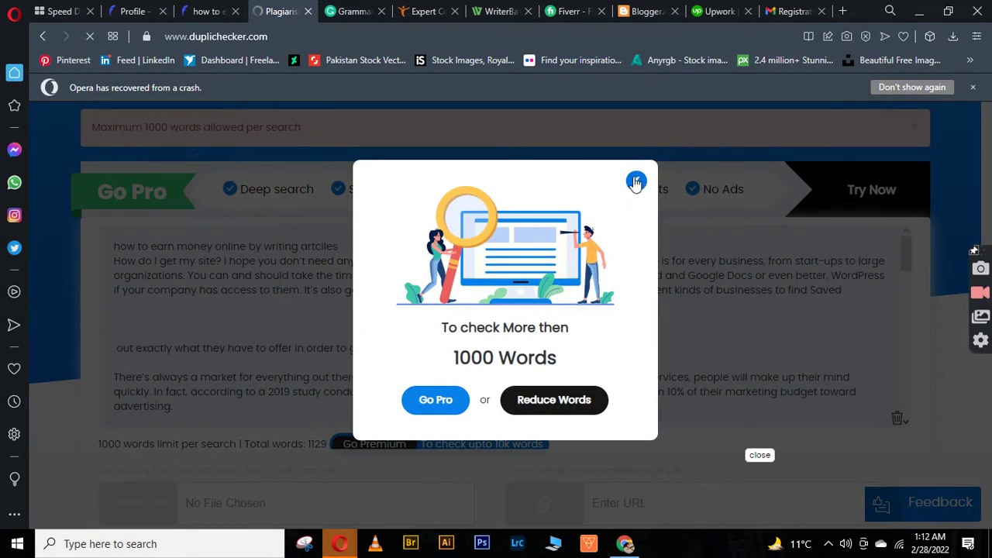
pyautogui.click(636, 183)
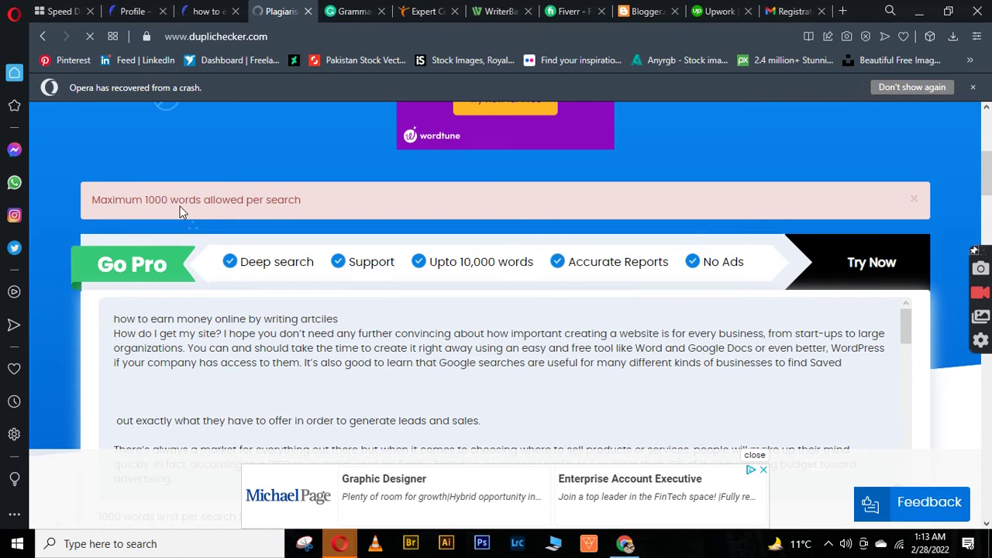
# Shorten the pasted article by deleting everything between the Michelin Star paragraph and the closing words "that can be earned as a side hustle.".
pyautogui.scroll(-5, 405, 243)
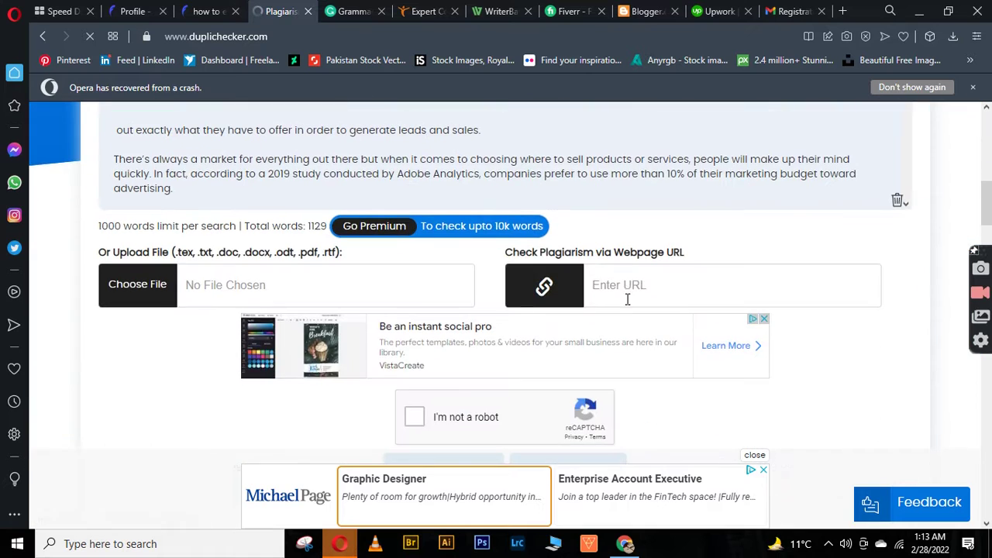
pyautogui.moveTo(869, 255); pyautogui.dragTo(213, 372)
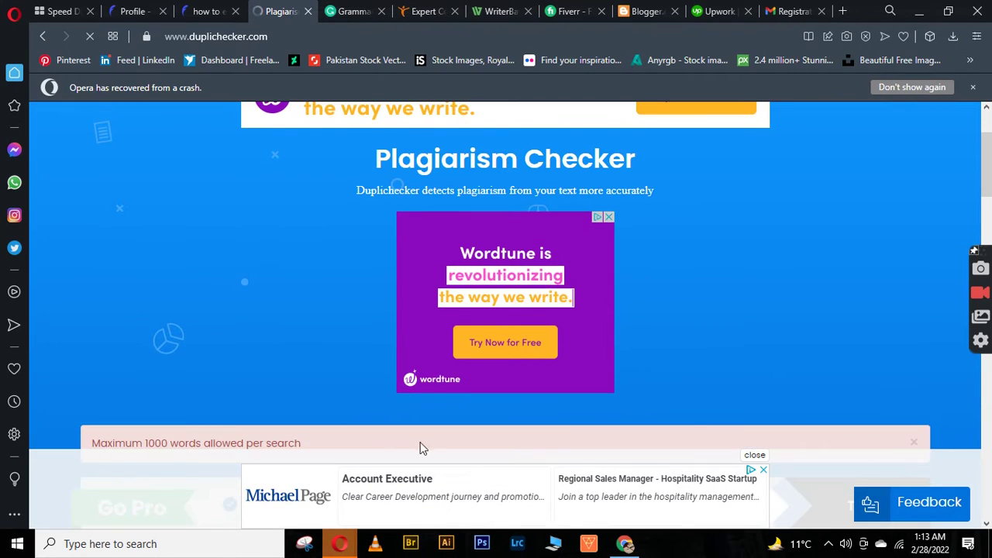
pyautogui.scroll(-5, 421, 444)
pyautogui.click(852, 292)
pyautogui.scroll(-10, 853, 292)
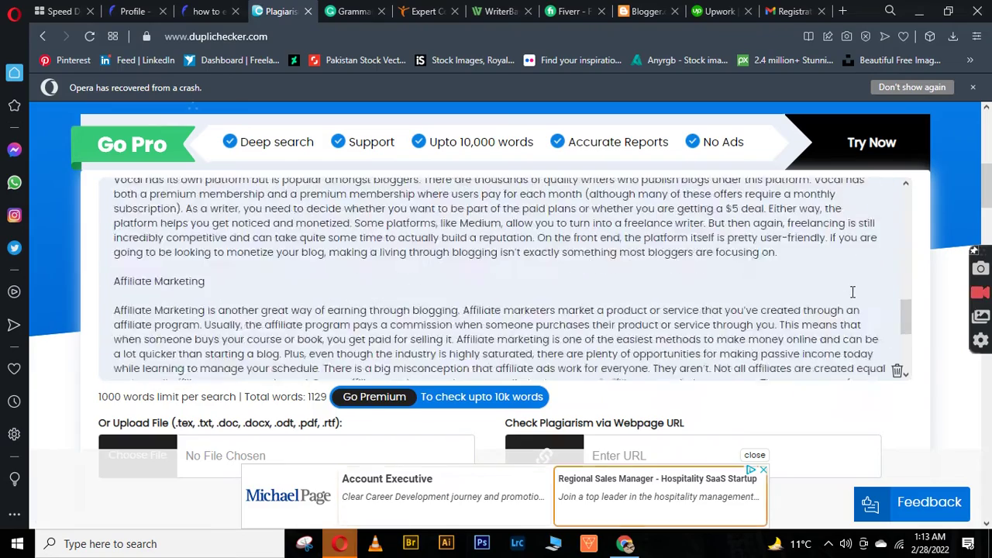
pyautogui.moveTo(885, 341); pyautogui.dragTo(111, 330)
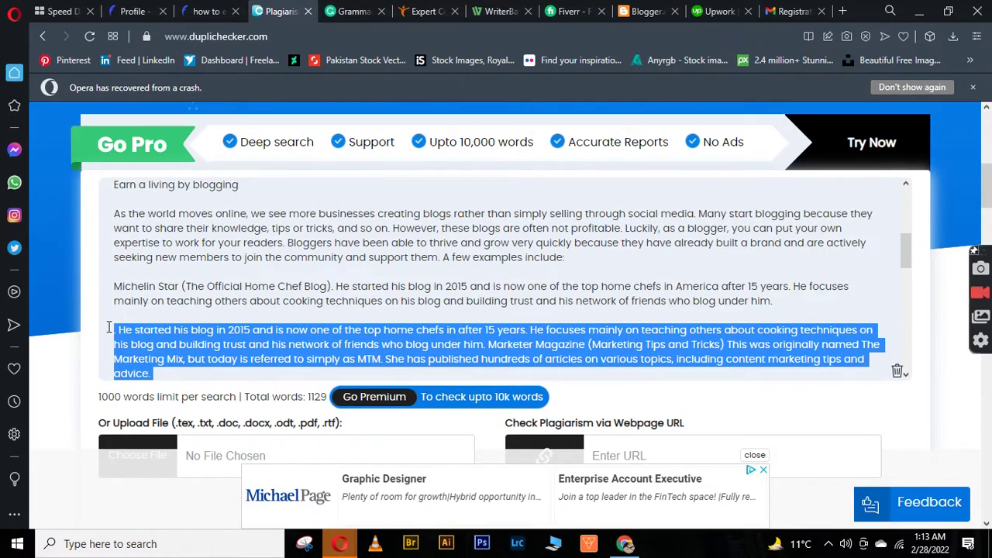
pyautogui.press('BackSpace')
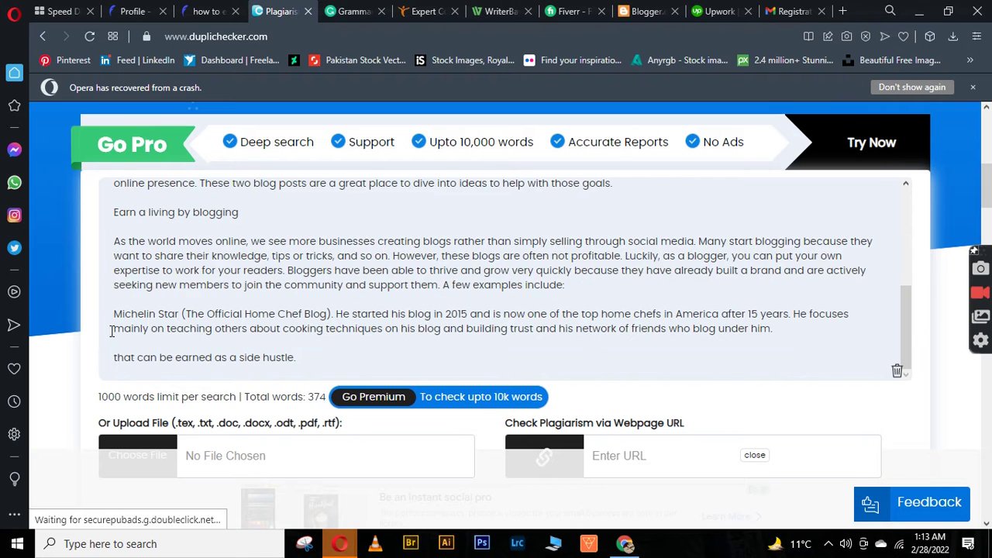
# Confirm the reCAPTCHA and run the plagiarism check on the shortened article.
pyautogui.scroll(-2, 354, 343)
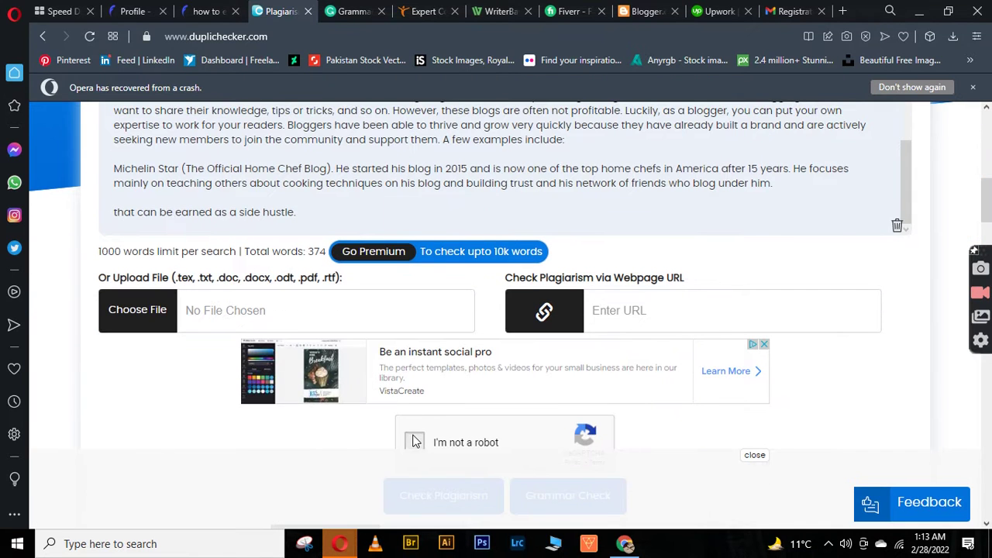
pyautogui.scroll(-1, 433, 427)
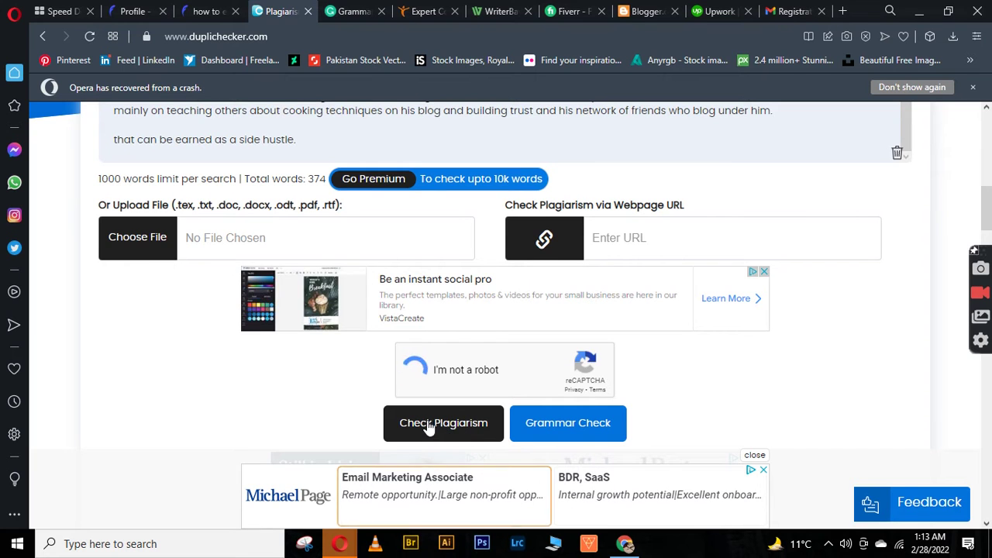
pyautogui.click(436, 423)
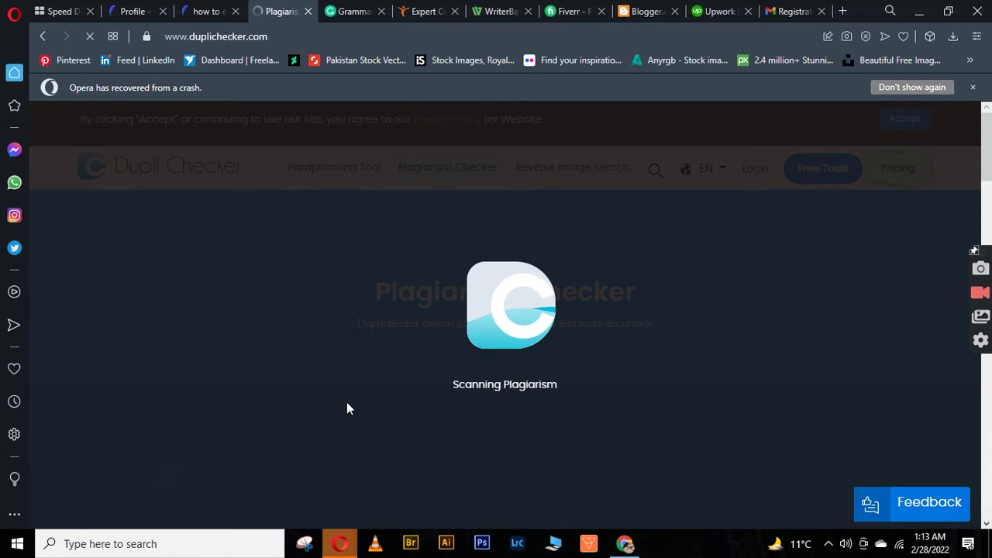
# Go to the Results section of the scan and close the advertisement banner covering the page.
pyautogui.scroll(-4, 347, 402)
pyautogui.scroll(-1, 394, 416)
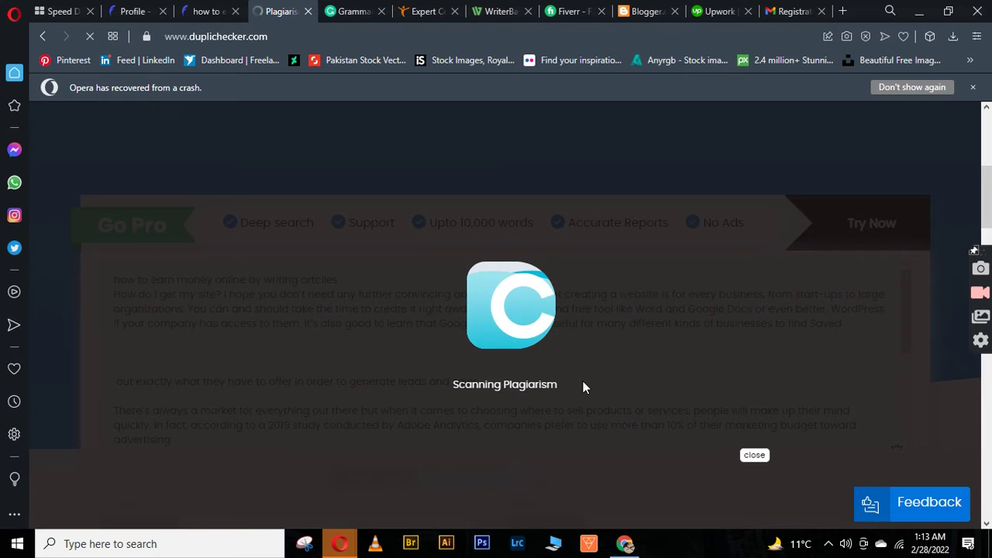
pyautogui.scroll(-4, 584, 387)
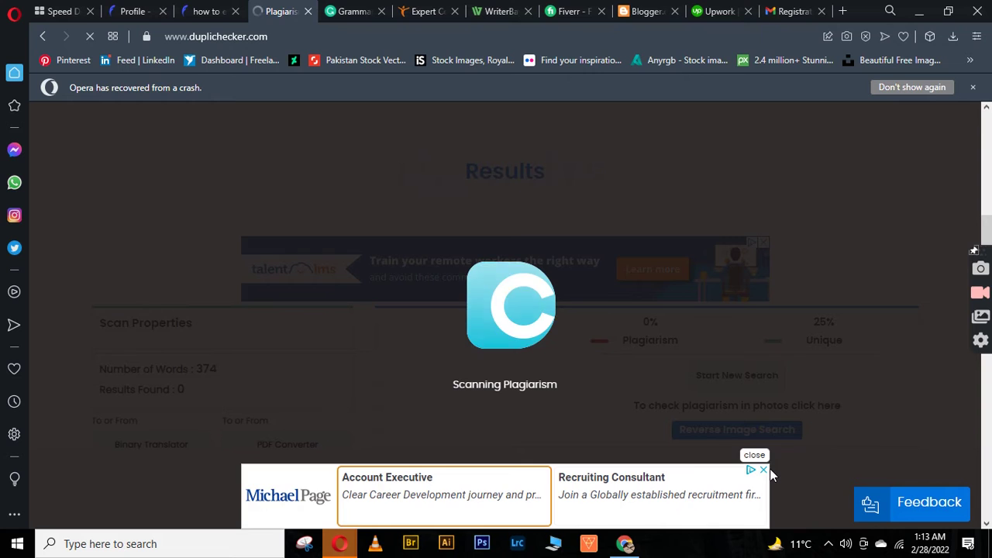
pyautogui.click(766, 471)
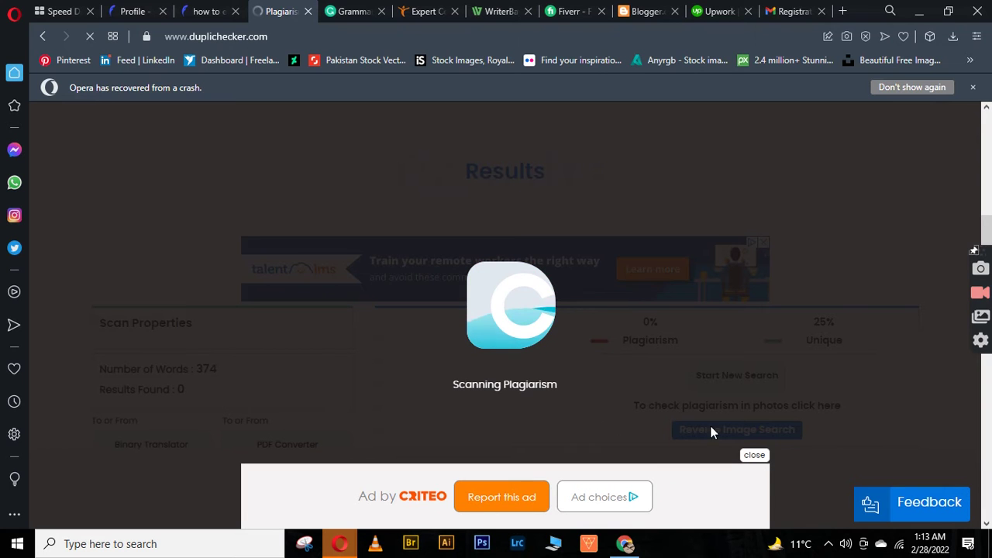
pyautogui.click(757, 455)
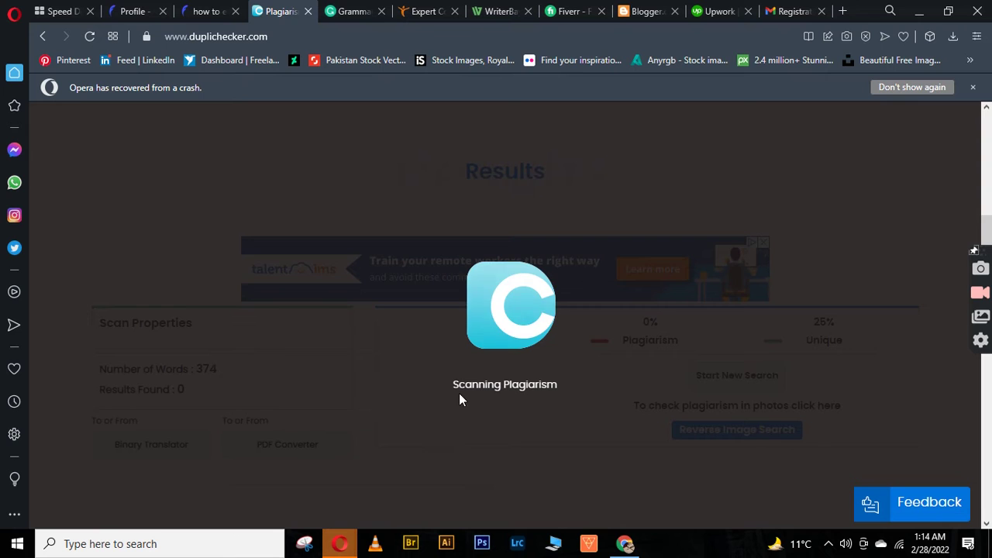
pyautogui.scroll(-2, 523, 392)
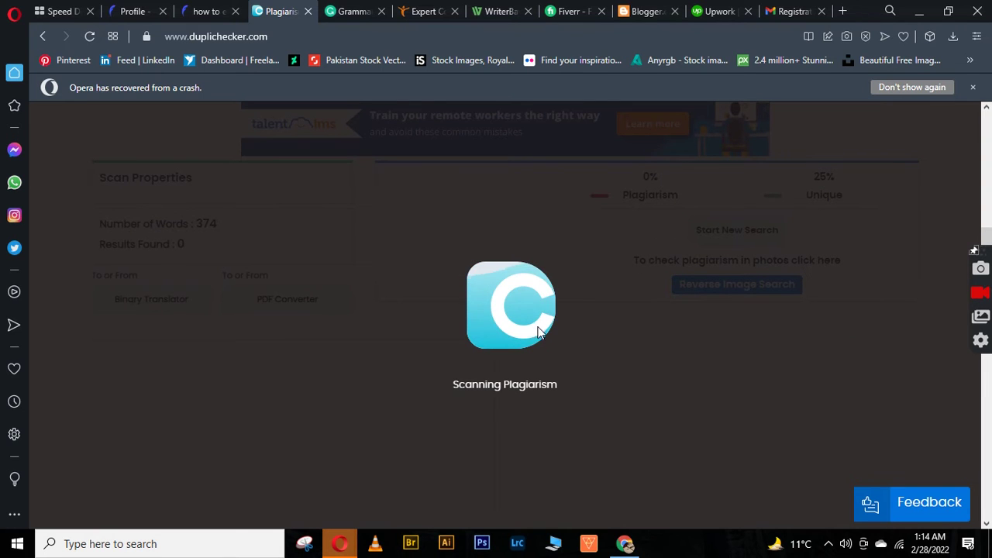
pyautogui.scroll(2, 595, 363)
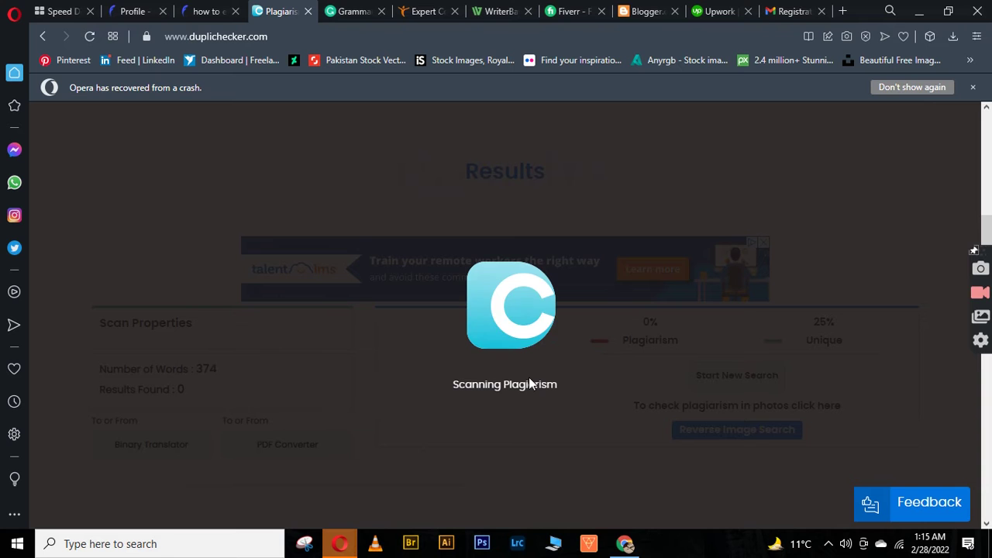
pyautogui.scroll(3, 529, 371)
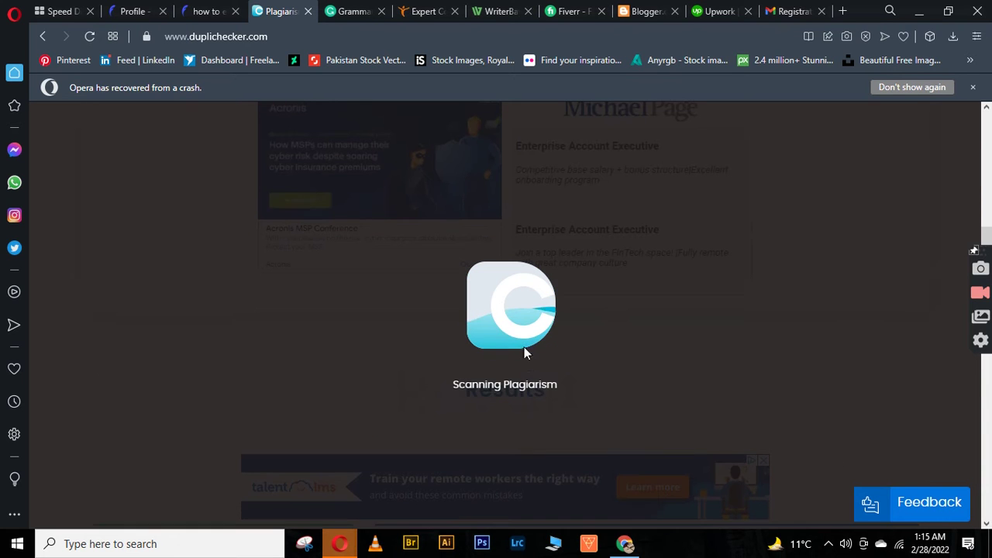
pyautogui.scroll(3, 521, 332)
pyautogui.scroll(-5, 521, 332)
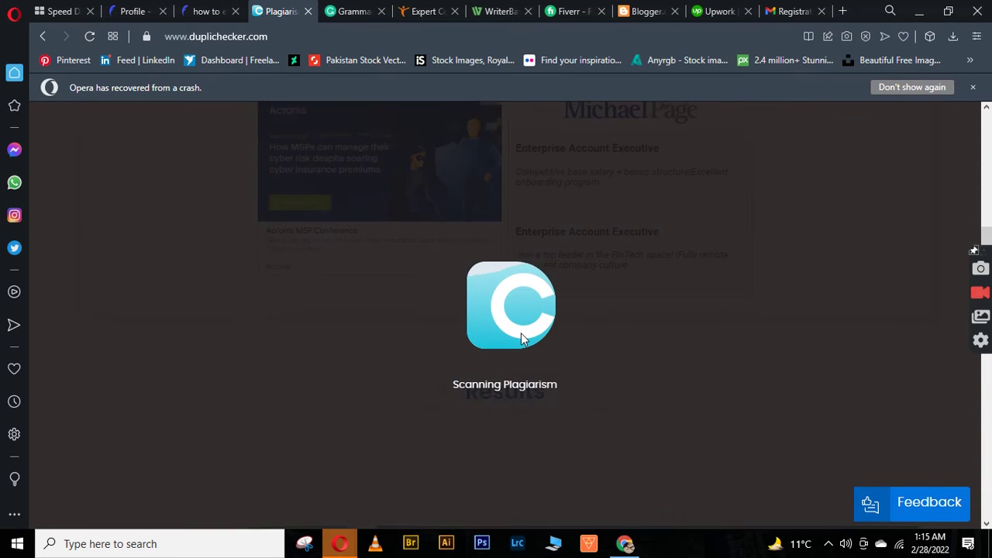
pyautogui.scroll(-3, 521, 332)
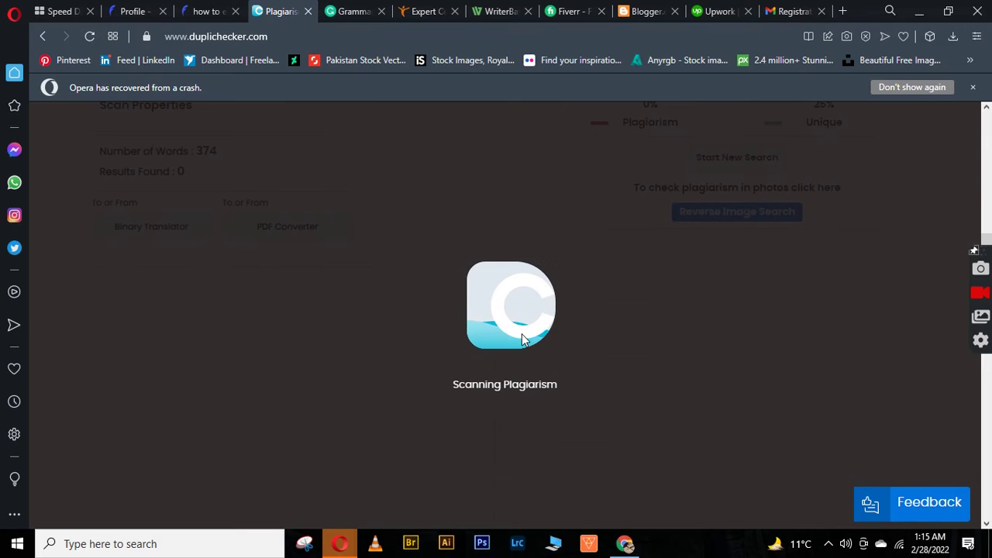
pyautogui.scroll(1, 521, 333)
pyautogui.scroll(1, 521, 333)
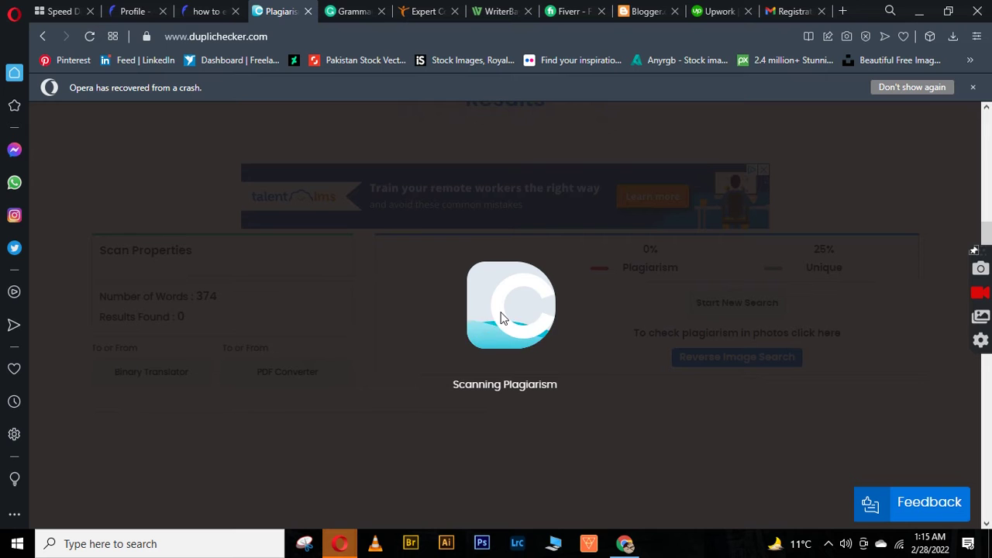
pyautogui.scroll(1, 447, 319)
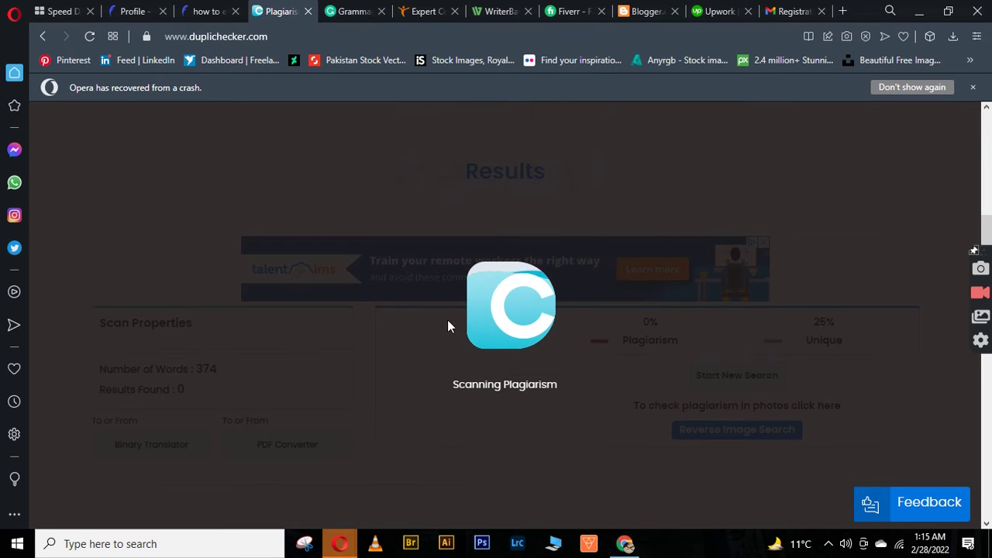
# Switch to Grammarly and bring up the All documents area of its dashboard.
pyautogui.click(353, 11)
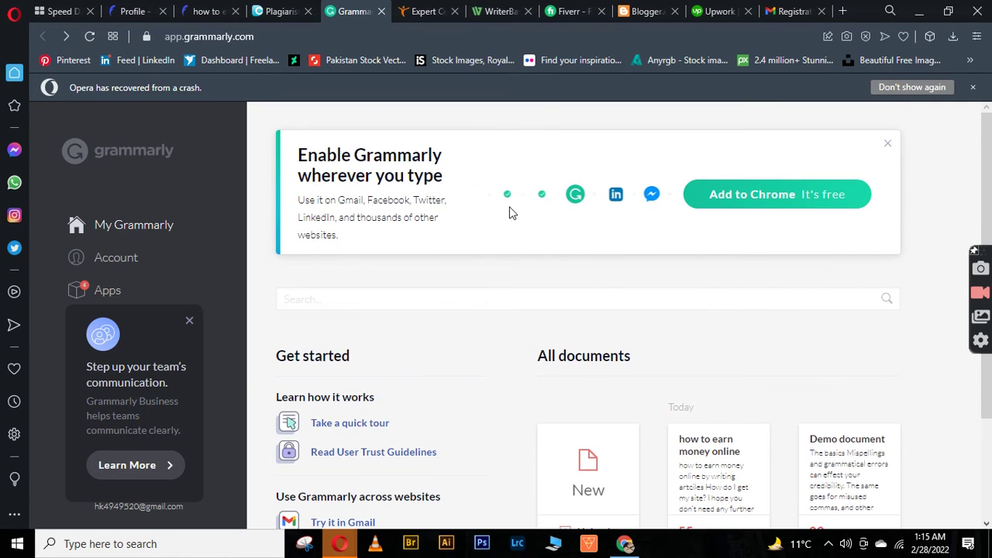
pyautogui.scroll(-1, 493, 211)
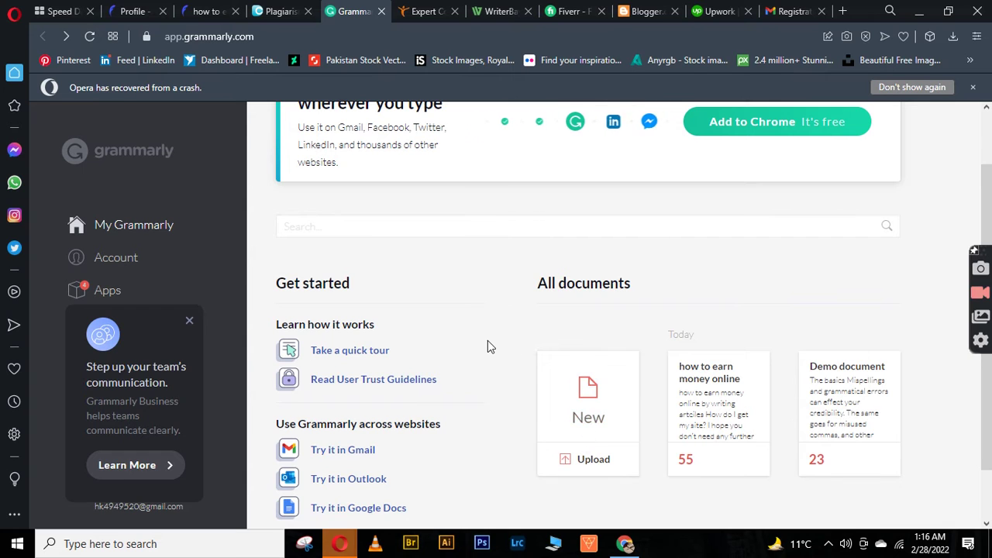
pyautogui.scroll(-1, 488, 344)
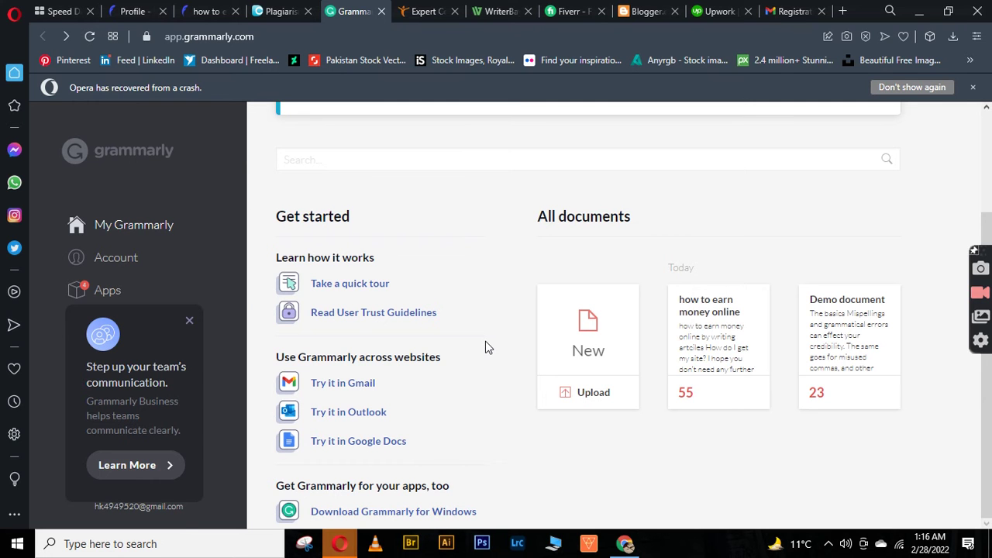
pyautogui.click(577, 396)
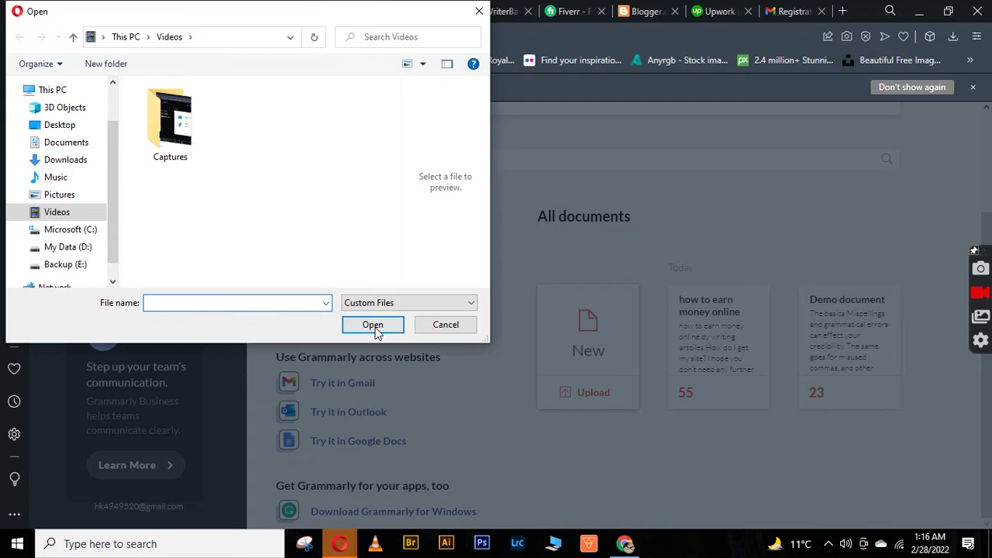
pyautogui.click(455, 325)
pyautogui.scroll(1, 552, 335)
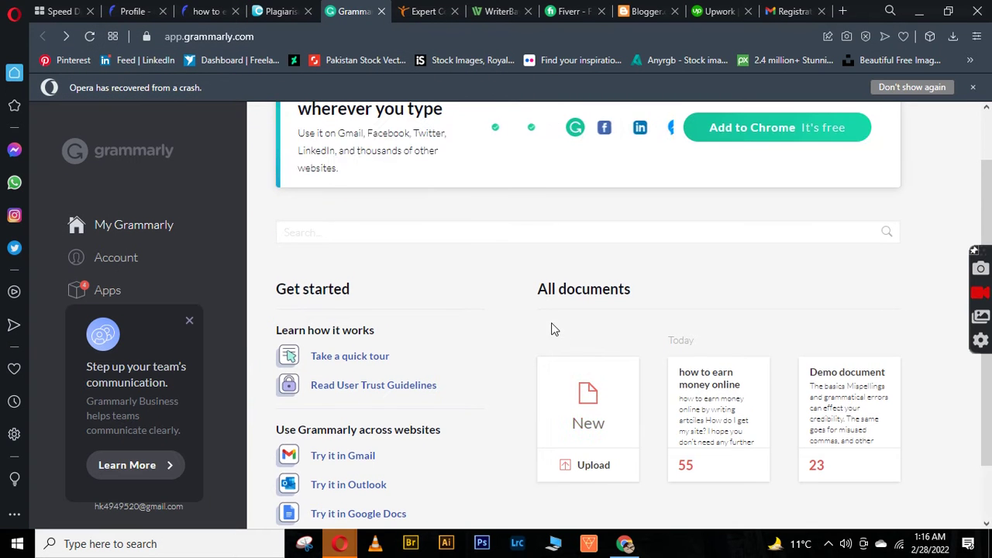
# Create a new document, paste the copied article into it and accept the default writing goals.
pyautogui.scroll(1, 563, 392)
pyautogui.click(561, 386)
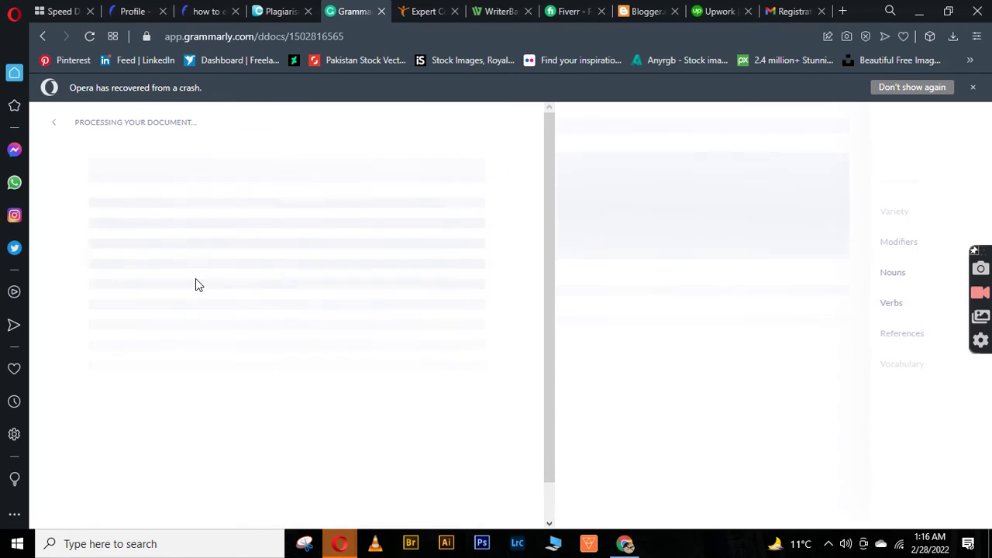
pyautogui.rightClick(151, 198)
pyautogui.click(190, 314)
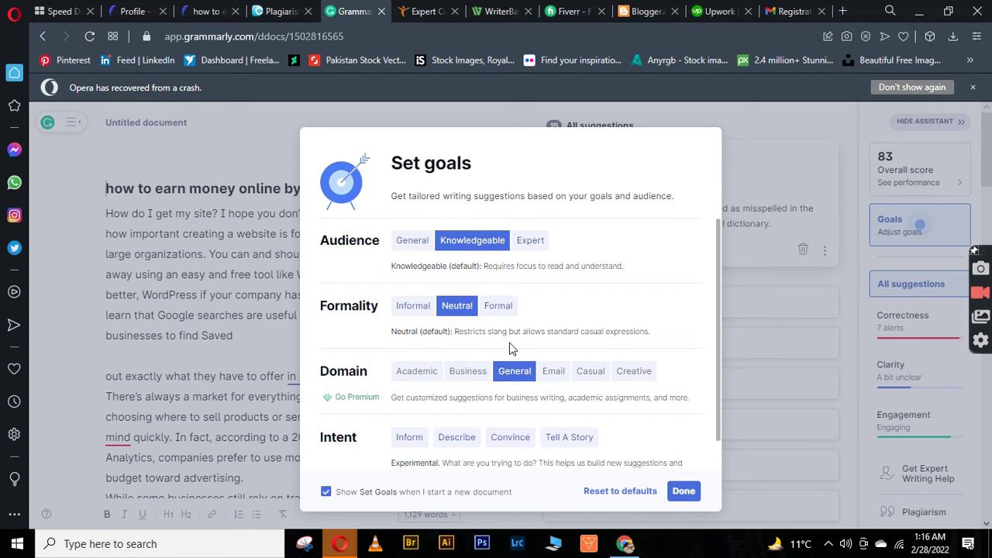
pyautogui.click(683, 491)
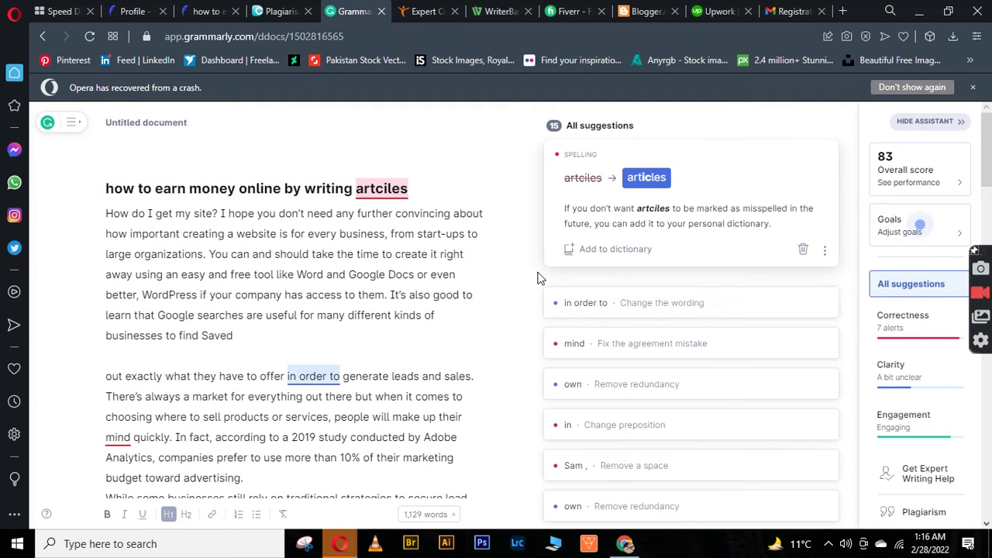
# Examine the conciseness suggestion for "in order to" and the spelling suggestion for "artciles".
pyautogui.click(625, 304)
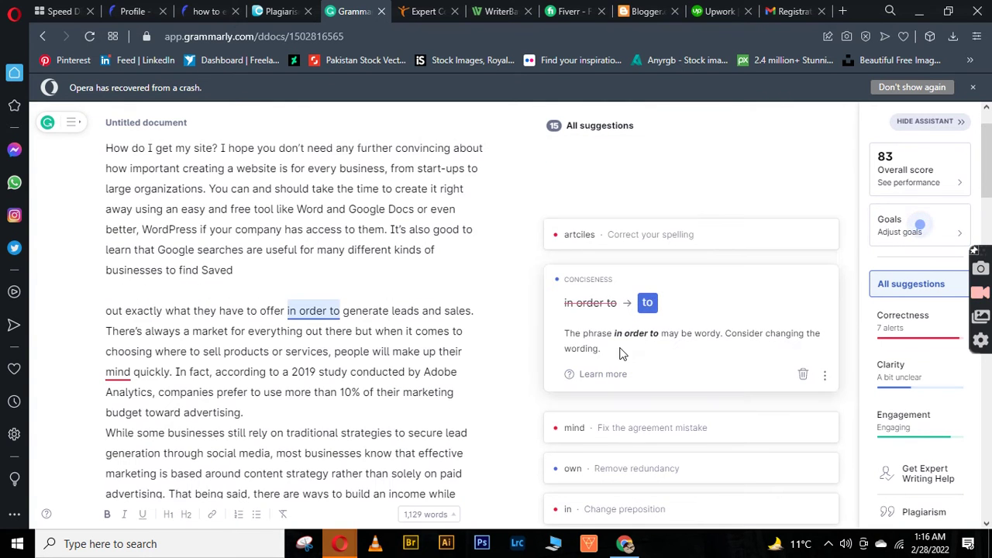
pyautogui.click(642, 237)
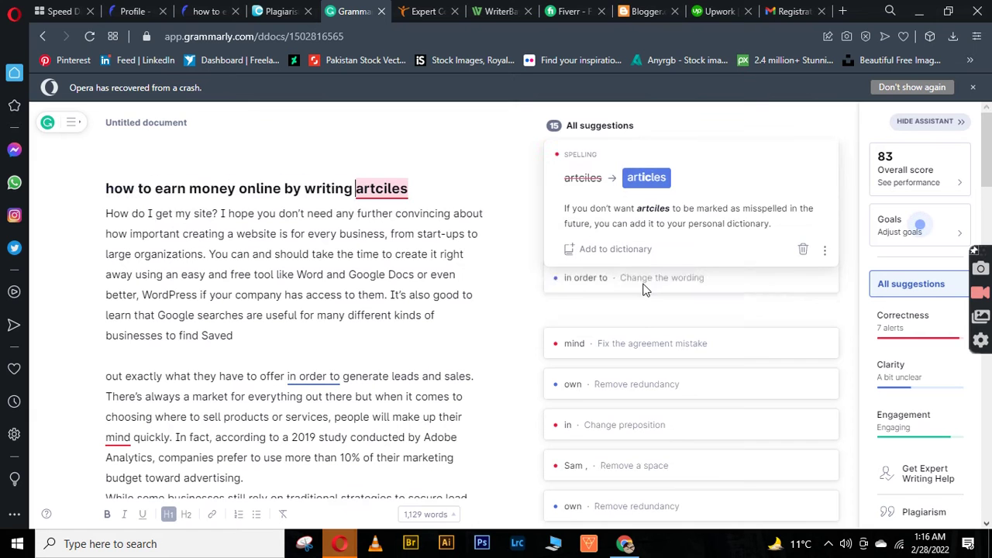
# Compare the "in order to" and "artciles" suggestions, and accept replacing "in order to" with "to".
pyautogui.click(639, 309)
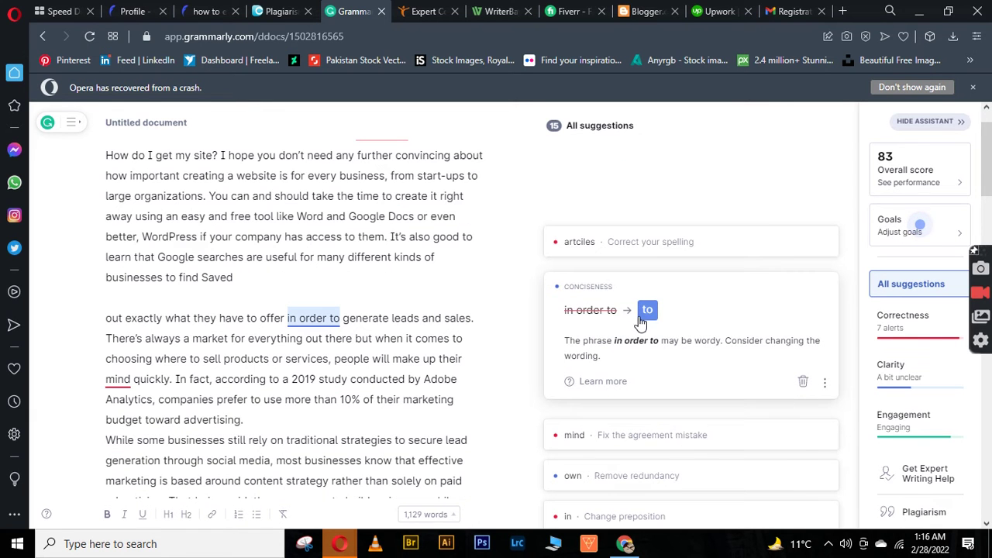
pyautogui.click(646, 248)
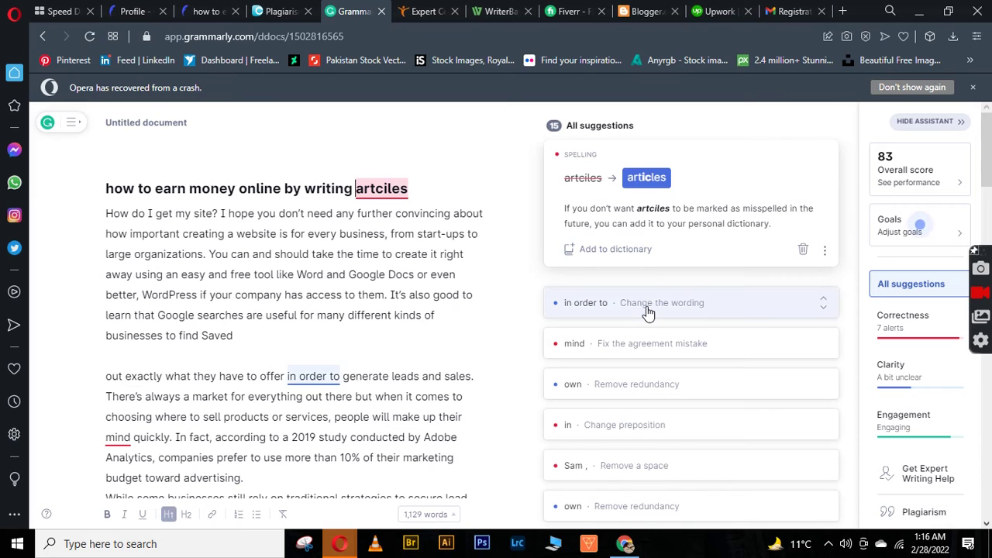
pyautogui.click(646, 310)
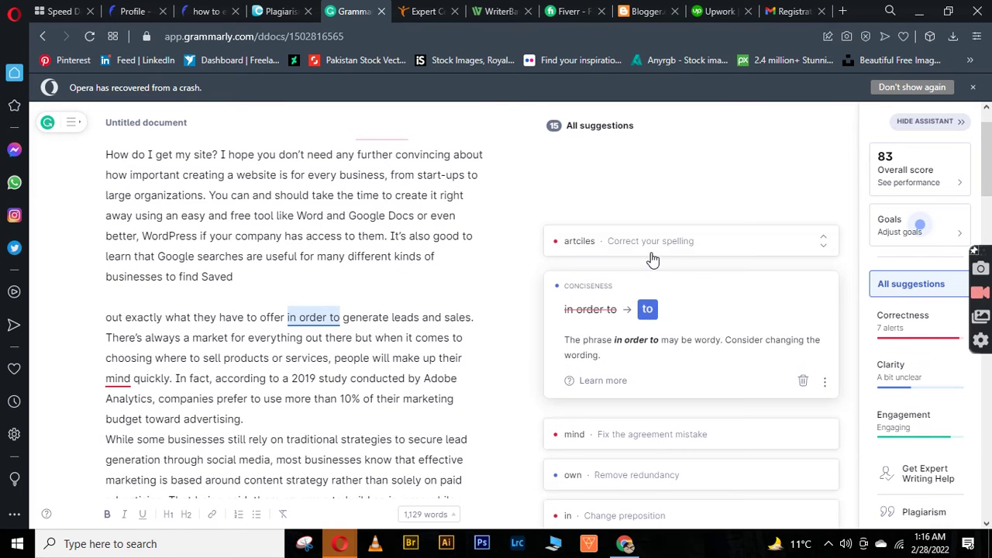
pyautogui.click(655, 249)
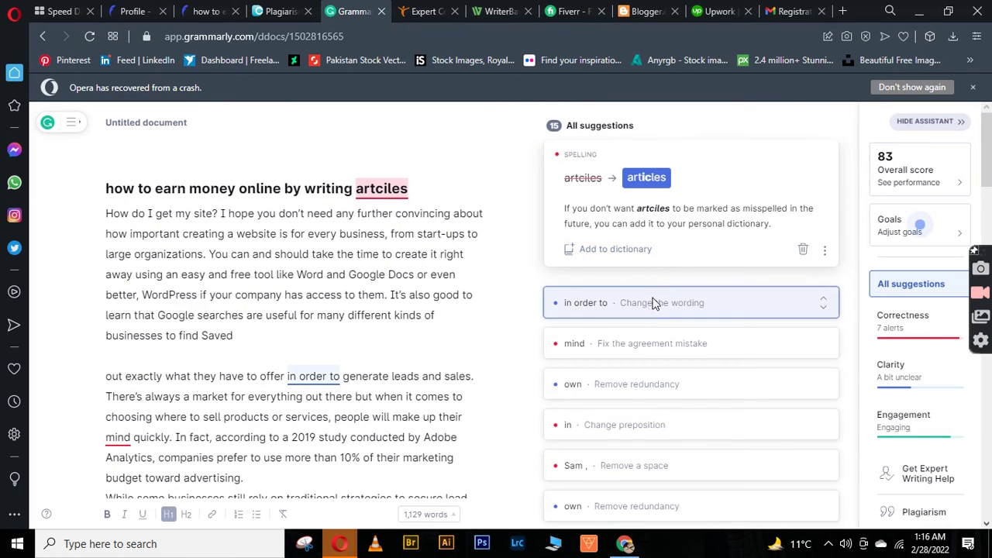
pyautogui.click(653, 304)
pyautogui.click(648, 302)
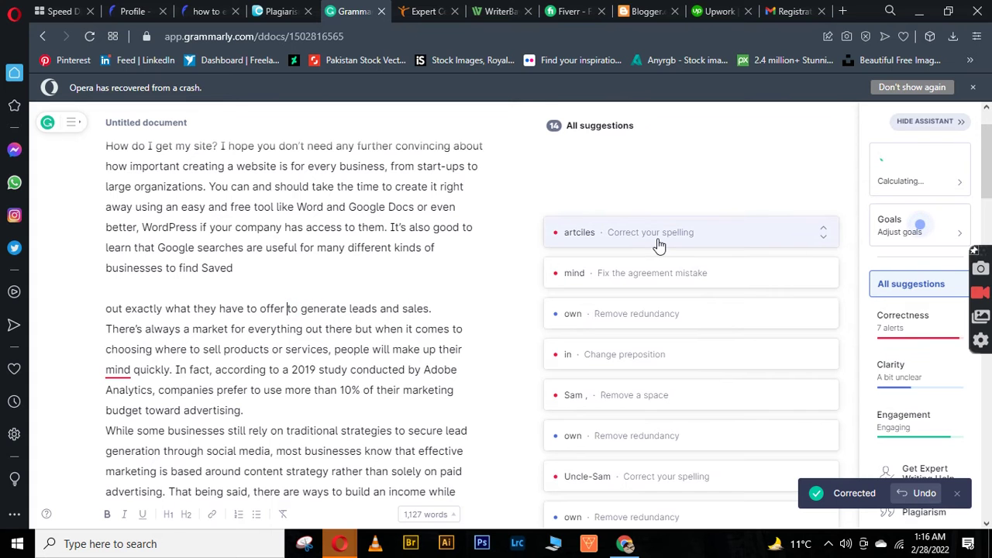
# Accept the spelling correction of "artciles" to "articles" in the article's heading.
pyautogui.click(658, 245)
pyautogui.click(652, 300)
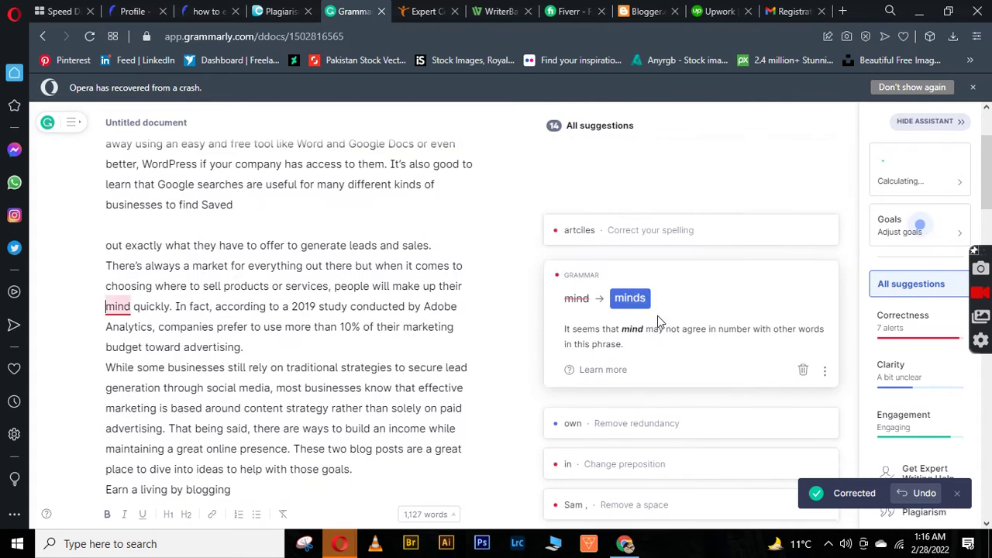
pyautogui.click(635, 237)
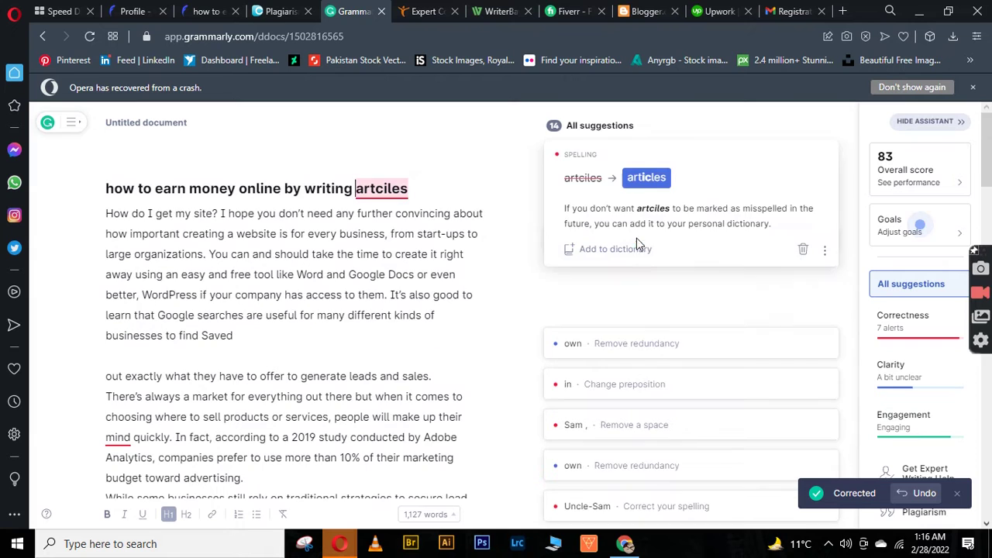
pyautogui.click(643, 178)
# Review the "own", "in" and "mind" suggestions, and accept the grammar correction of "mind" to "minds".
pyautogui.click(658, 229)
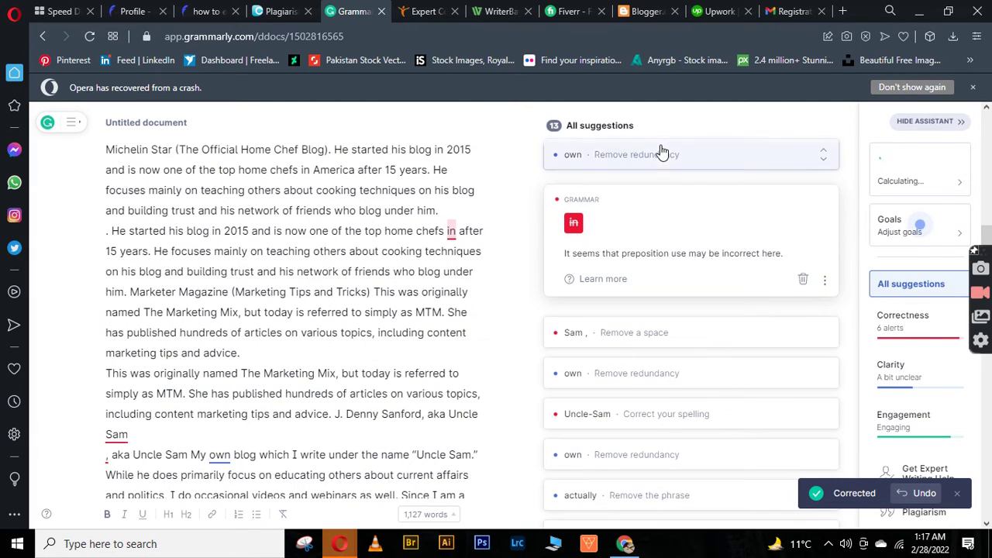
pyautogui.click(658, 151)
pyautogui.click(639, 245)
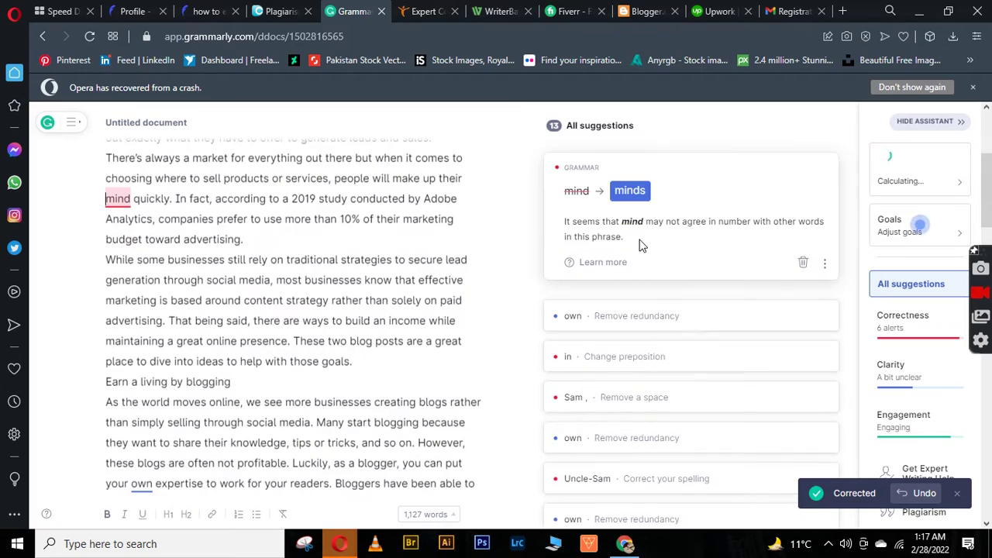
pyautogui.click(642, 315)
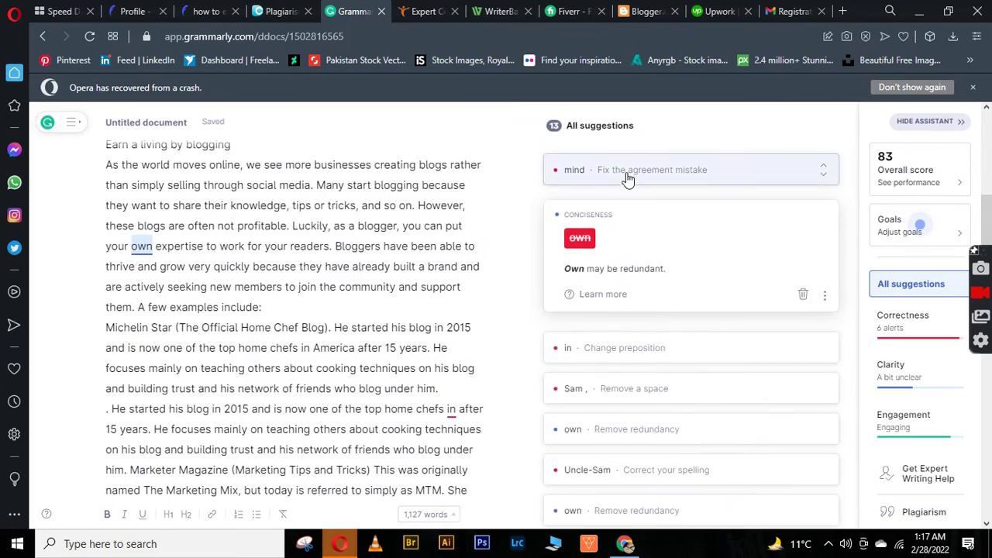
pyautogui.click(631, 177)
pyautogui.click(645, 326)
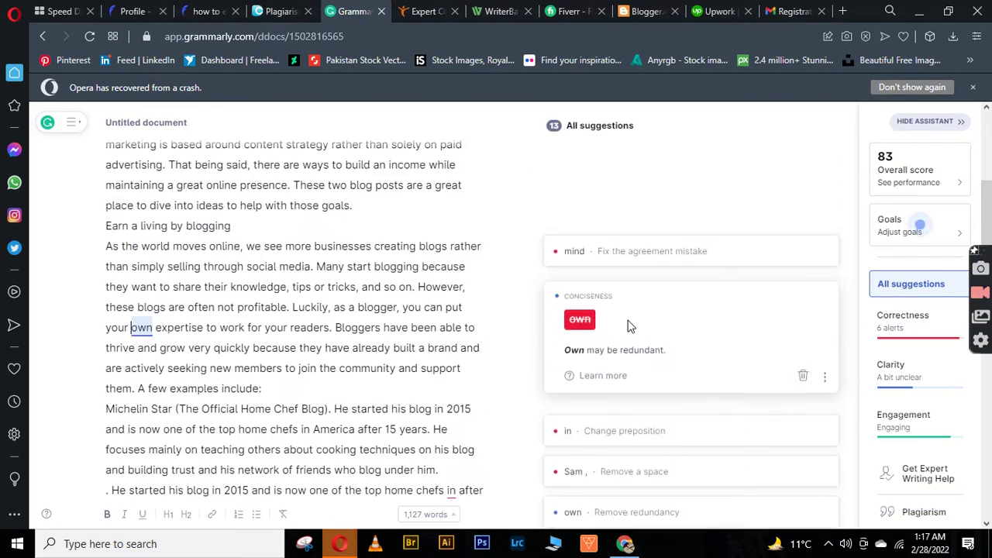
pyautogui.click(642, 250)
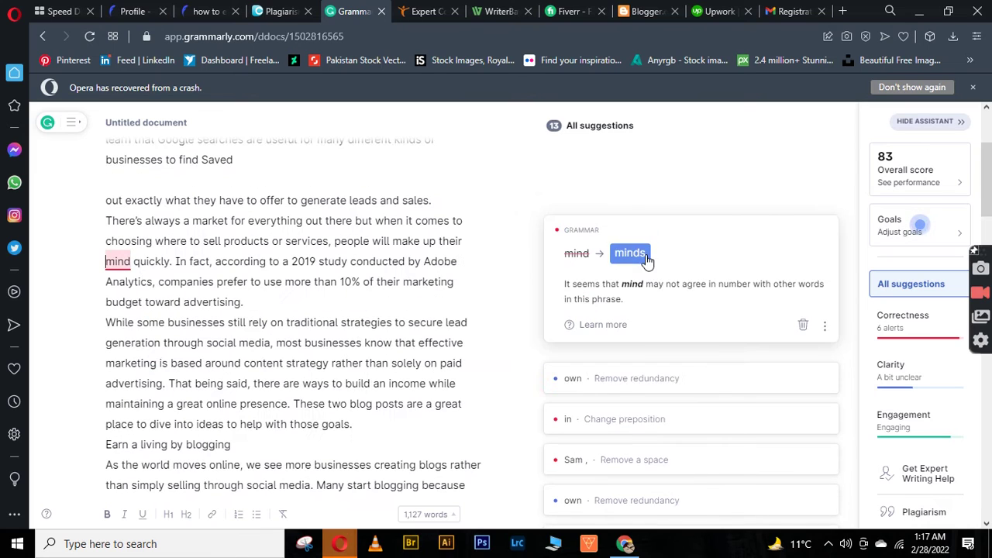
pyautogui.click(634, 378)
pyautogui.click(620, 305)
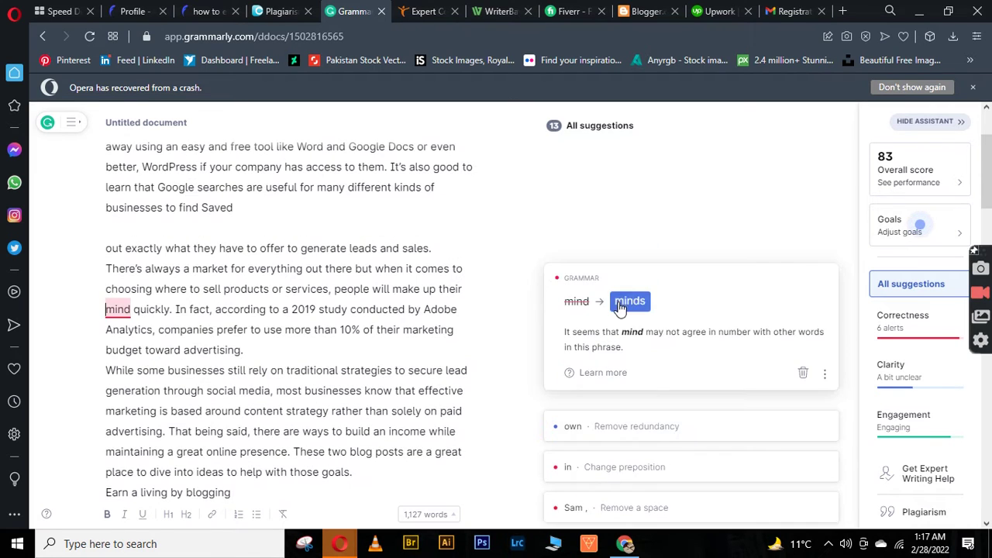
pyautogui.click(627, 301)
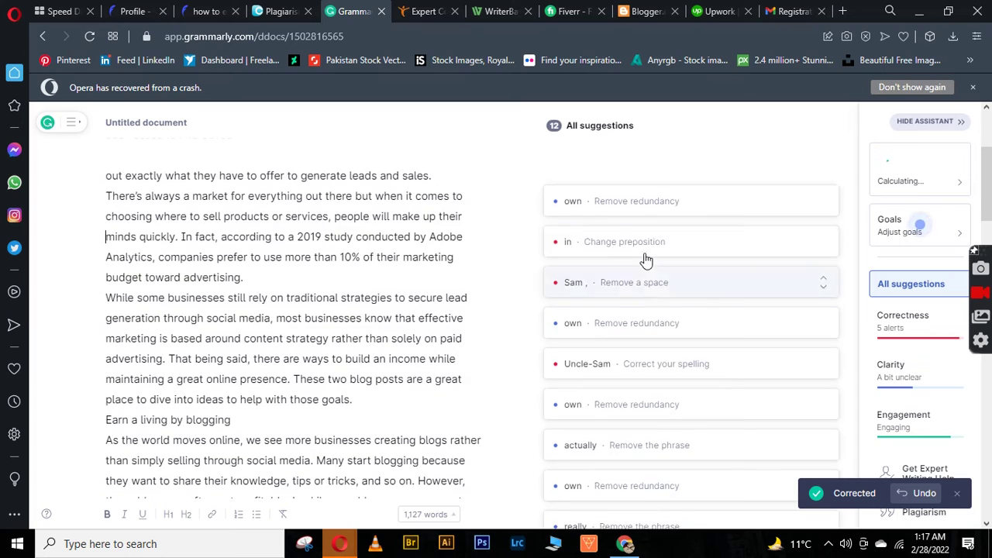
# Examine the redundancy suggestion for "own" in "your own expertise" and the preposition suggestion for "in".
pyautogui.click(644, 215)
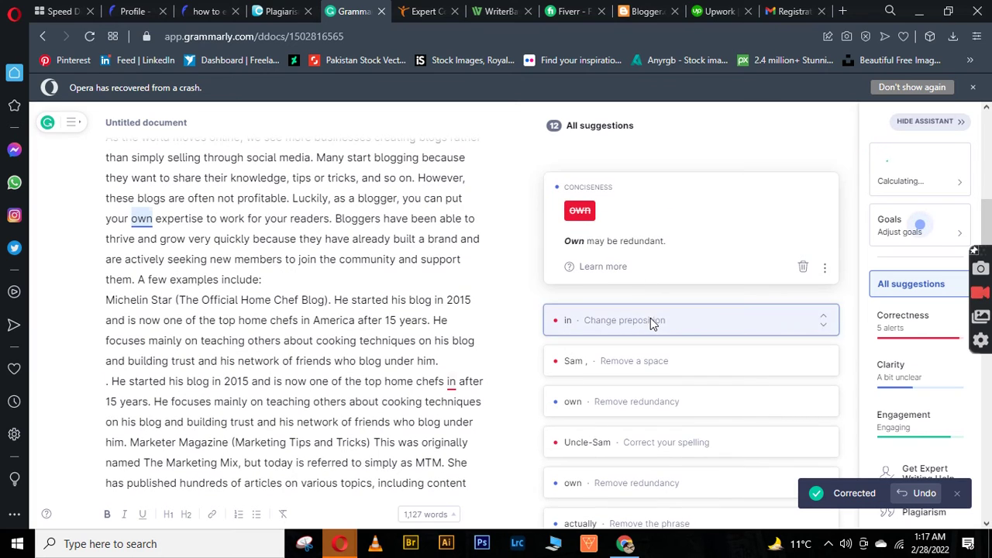
pyautogui.click(649, 318)
pyautogui.click(648, 262)
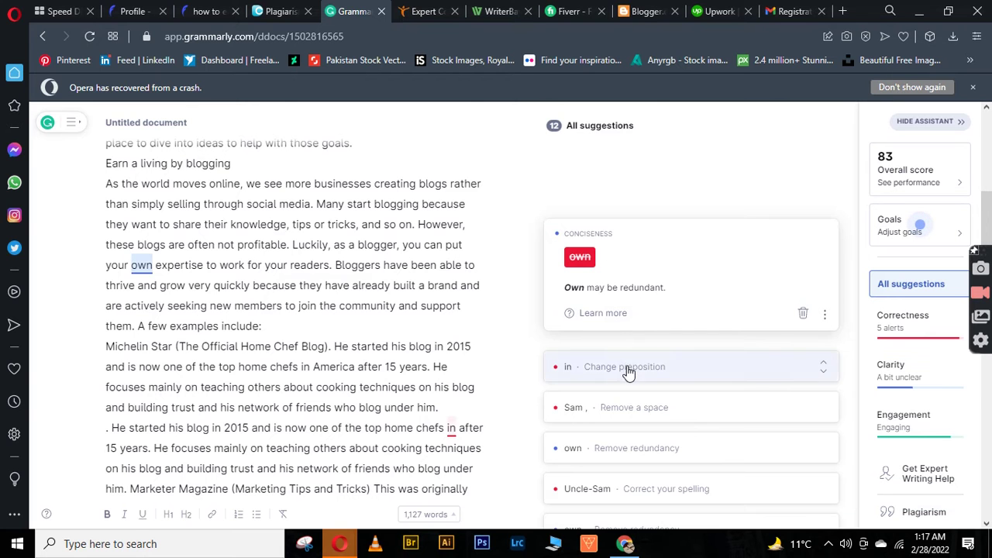
pyautogui.click(628, 369)
pyautogui.click(637, 231)
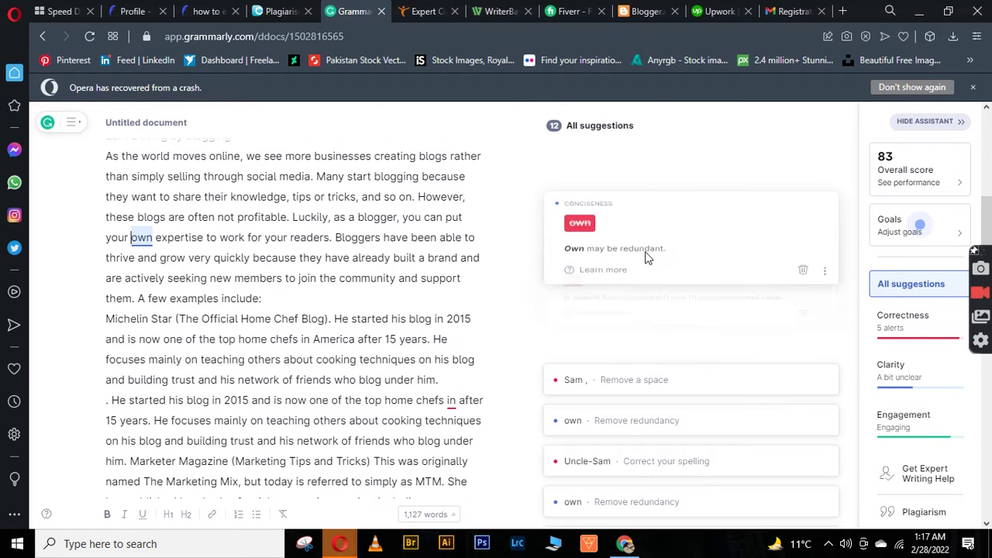
pyautogui.click(642, 341)
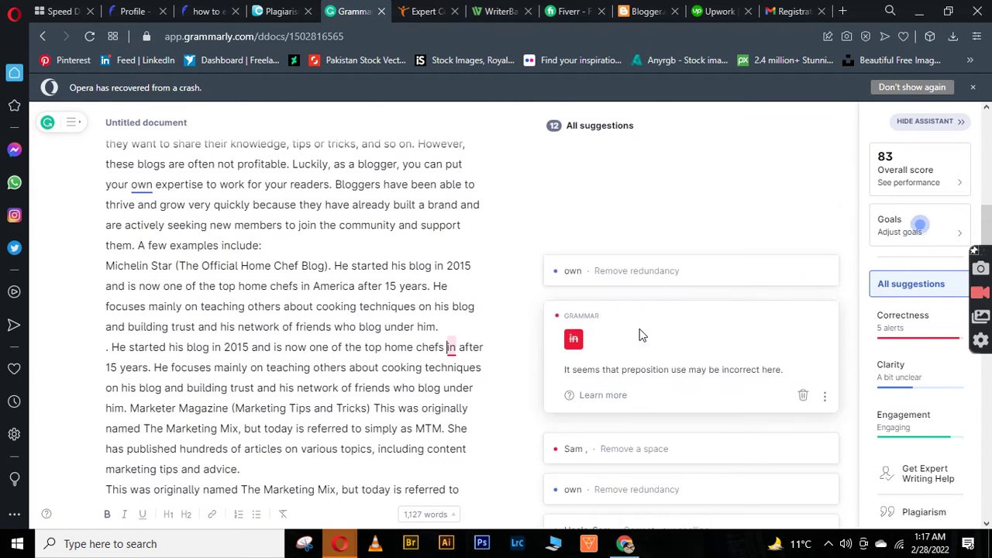
pyautogui.click(632, 277)
# Examine the suggestions for "brick and mortar", "really", "actually" and "own" in "your own boss".
pyautogui.scroll(-6, 633, 335)
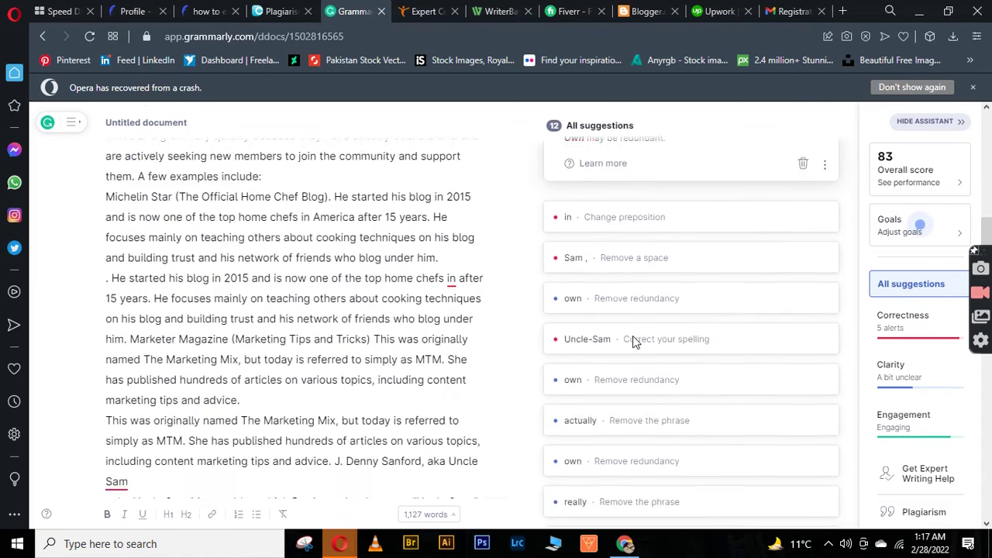
pyautogui.click(648, 273)
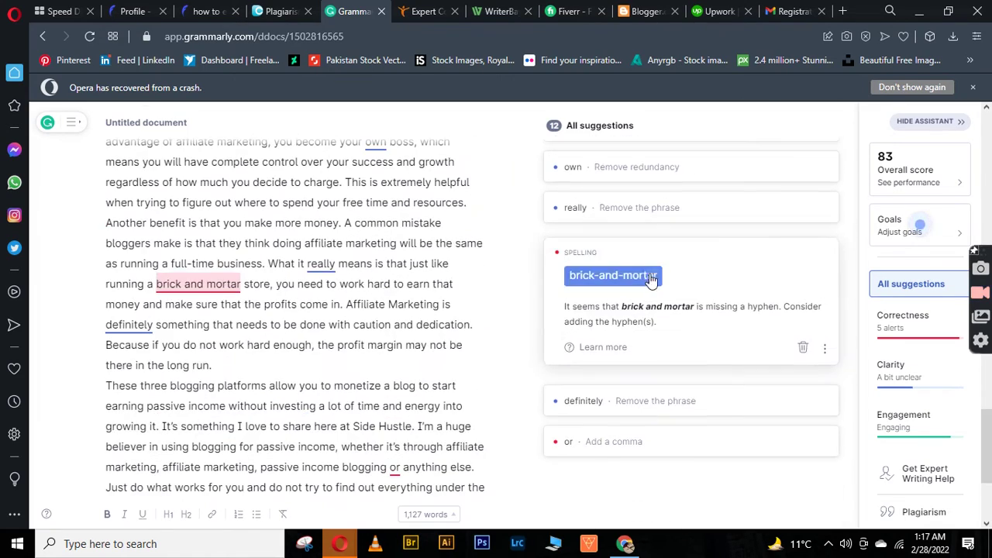
pyautogui.click(637, 411)
pyautogui.click(638, 313)
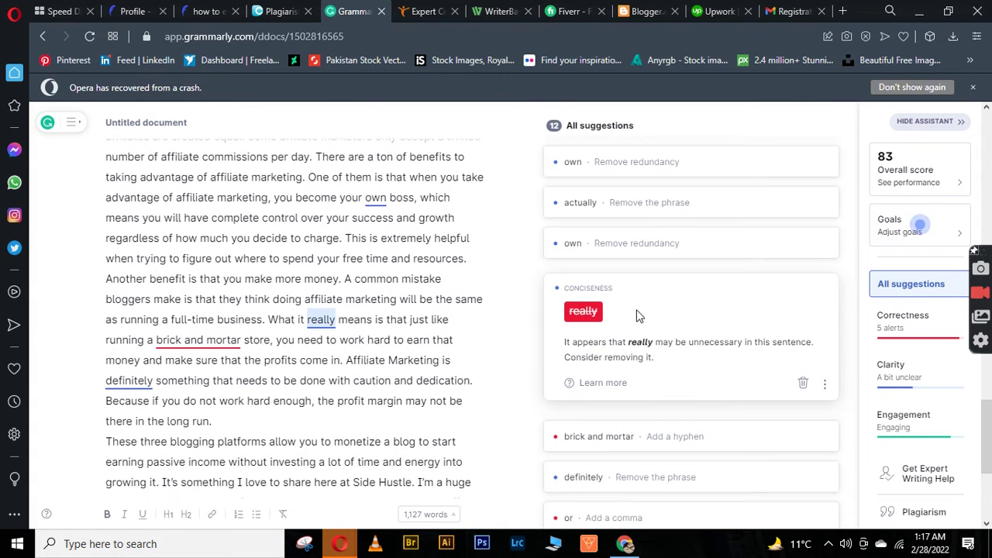
pyautogui.click(630, 253)
pyautogui.click(636, 203)
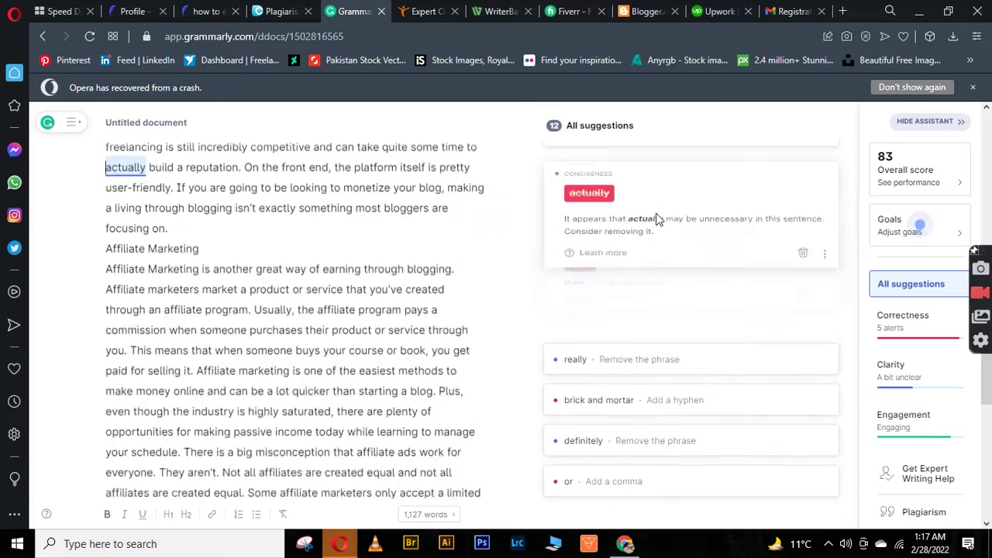
pyautogui.click(642, 330)
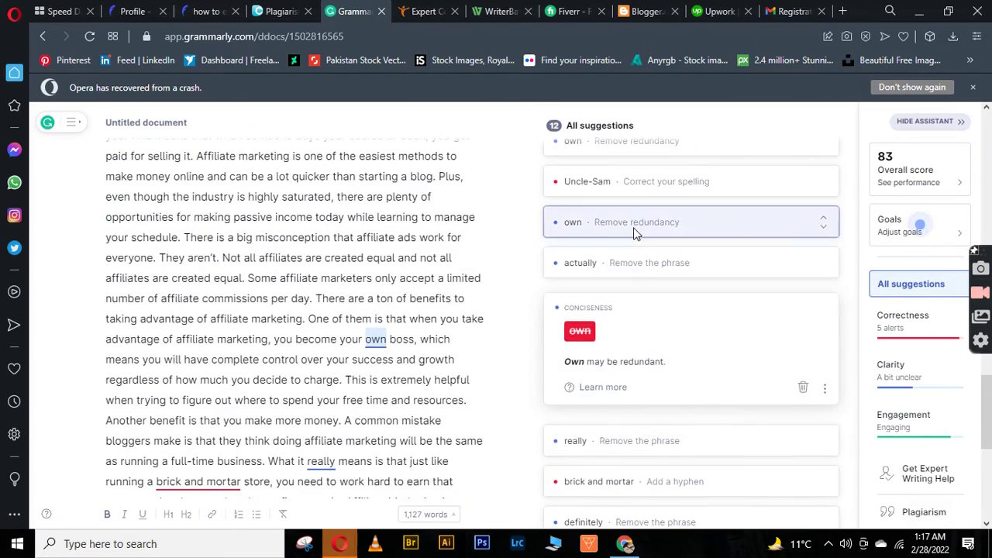
# Examine the suggestions for "Uncle-Sam", the space after "Sam", the preposition "in" and the remaining uses of "own".
pyautogui.click(634, 223)
pyautogui.click(635, 338)
pyautogui.click(634, 234)
pyautogui.click(658, 182)
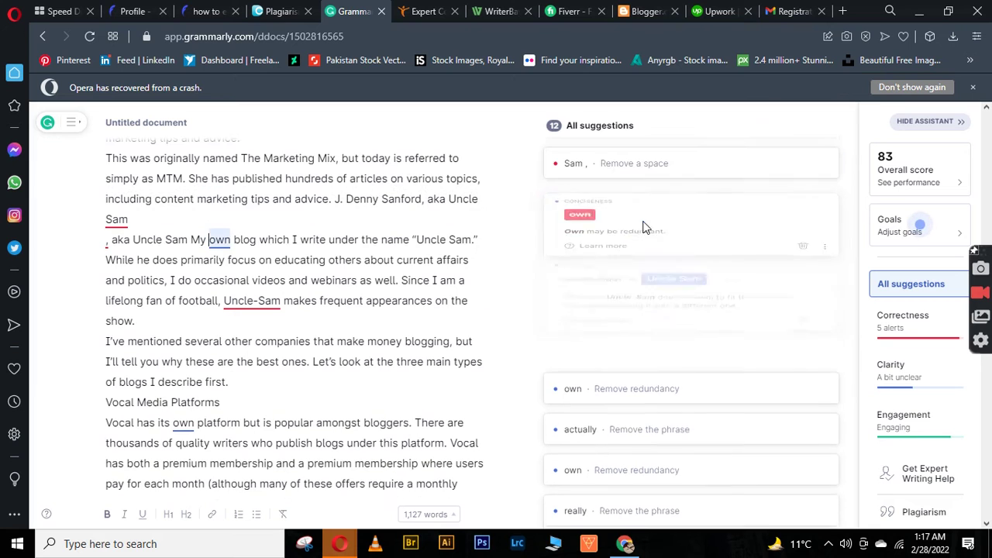
pyautogui.click(654, 179)
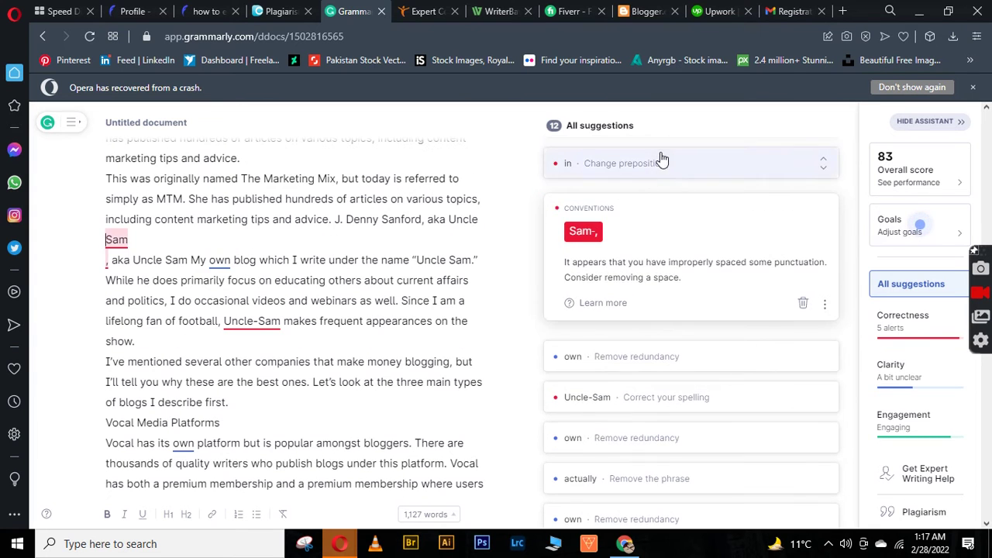
pyautogui.click(659, 161)
pyautogui.click(641, 170)
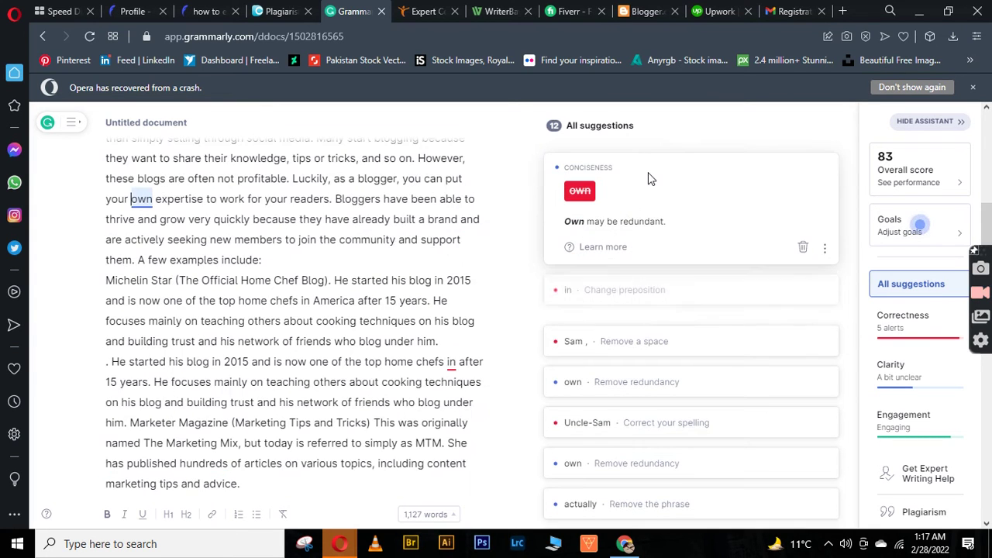
pyautogui.click(642, 301)
pyautogui.click(632, 238)
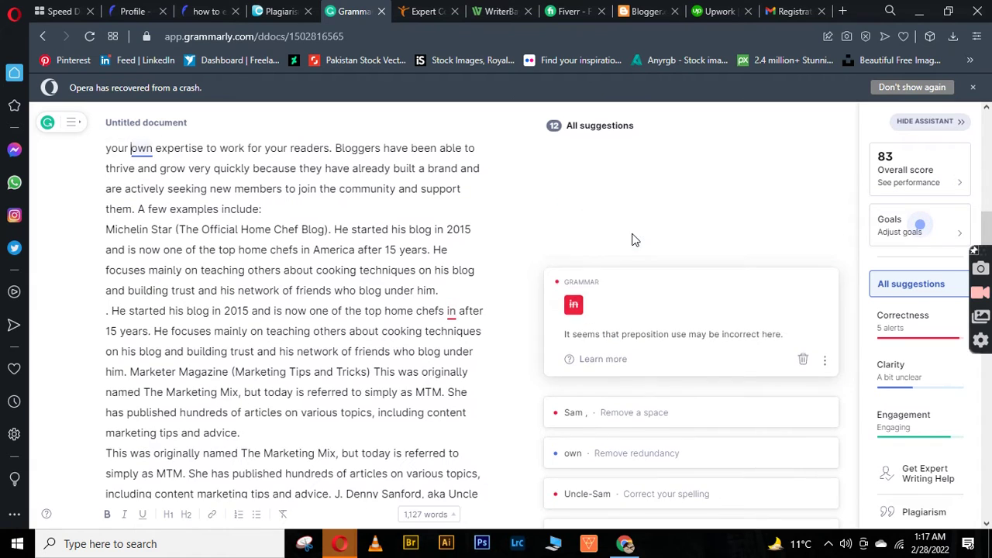
# Accept the suggestion to hyphenate "brick and mortar" as "brick-and-mortar".
pyautogui.scroll(-2, 633, 292)
pyautogui.scroll(-3, 640, 332)
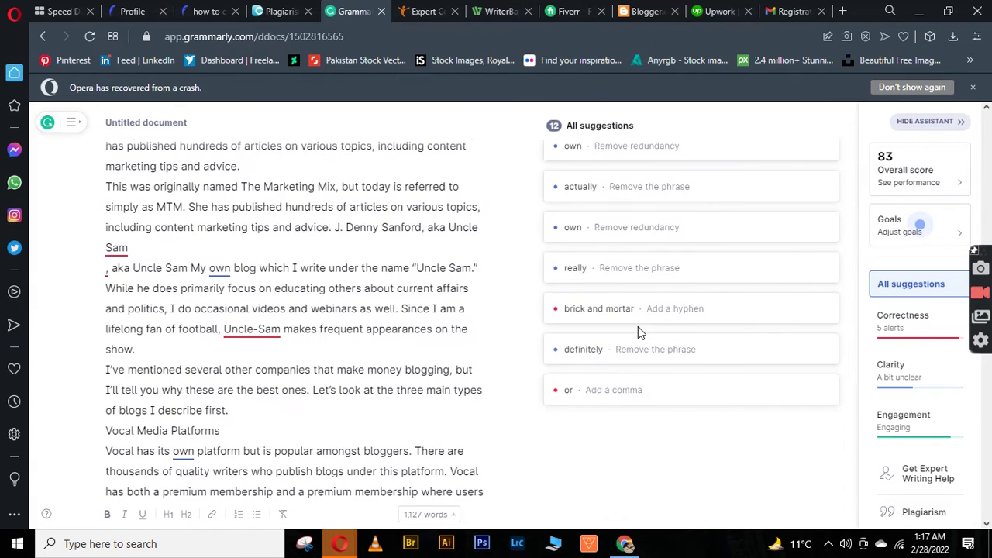
pyautogui.click(638, 314)
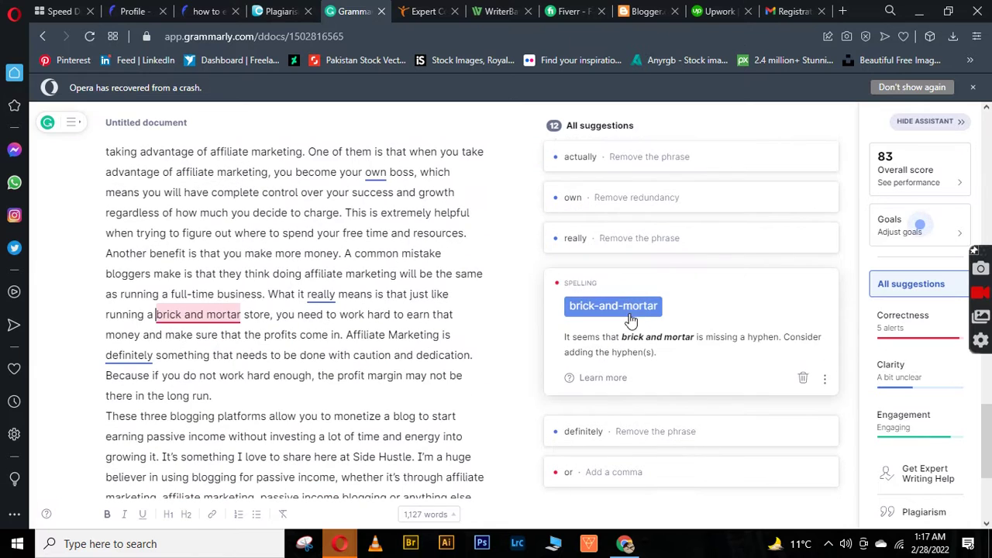
pyautogui.click(632, 309)
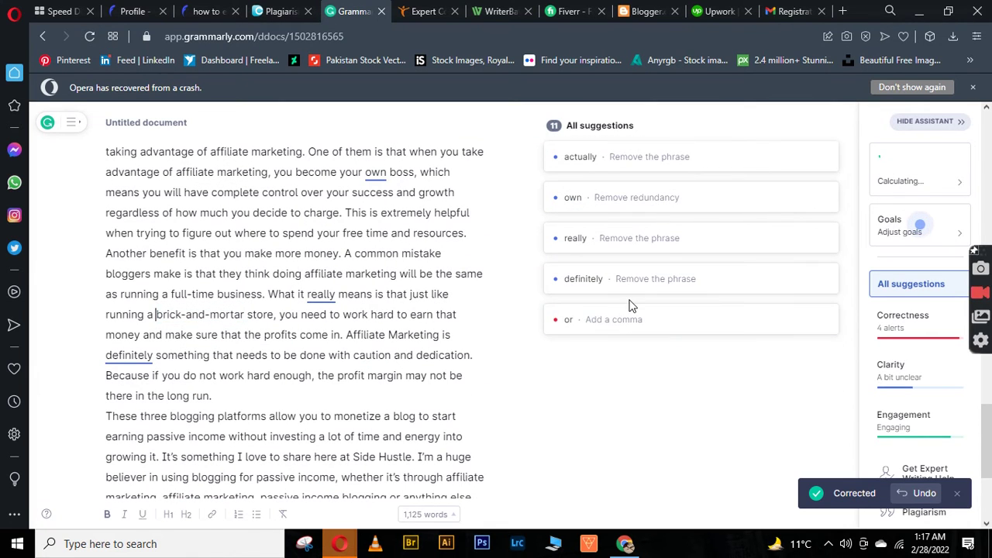
# Accept removing the unnecessary "definitely" and adding the comma before "or anything else".
pyautogui.click(629, 320)
pyautogui.click(640, 248)
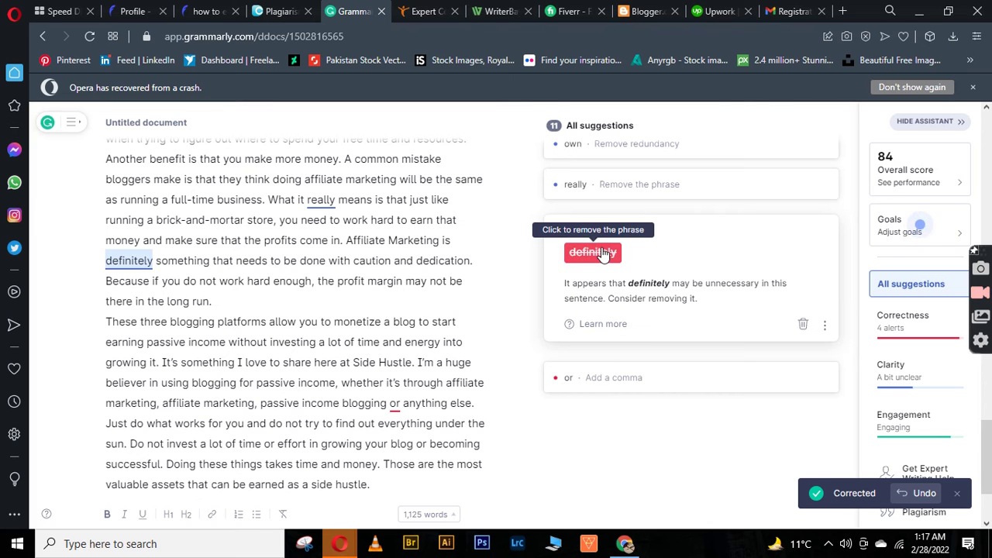
pyautogui.click(592, 253)
pyautogui.click(589, 259)
# Accept removing "really" from "What it really means" and "own" from "your own boss".
pyautogui.click(614, 267)
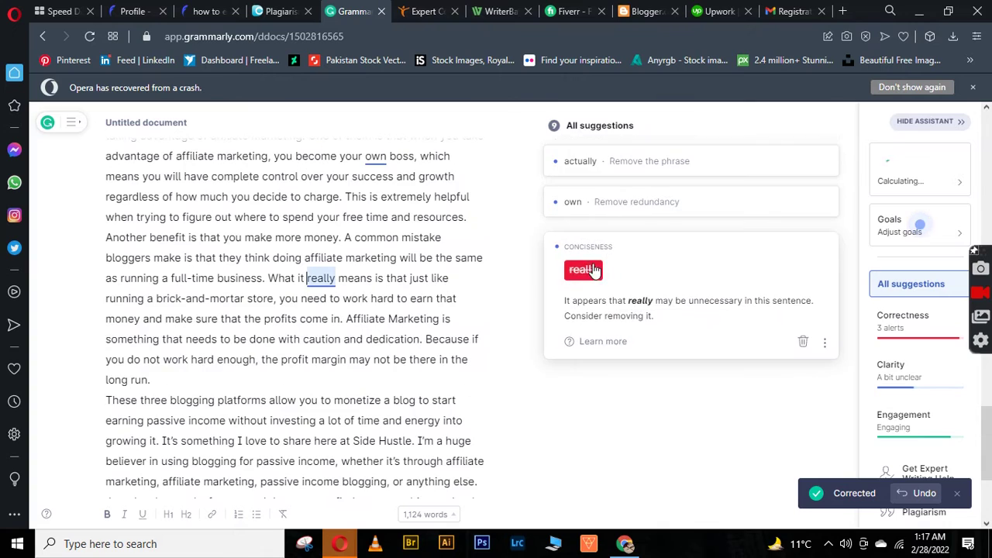
pyautogui.click(583, 269)
pyautogui.click(629, 288)
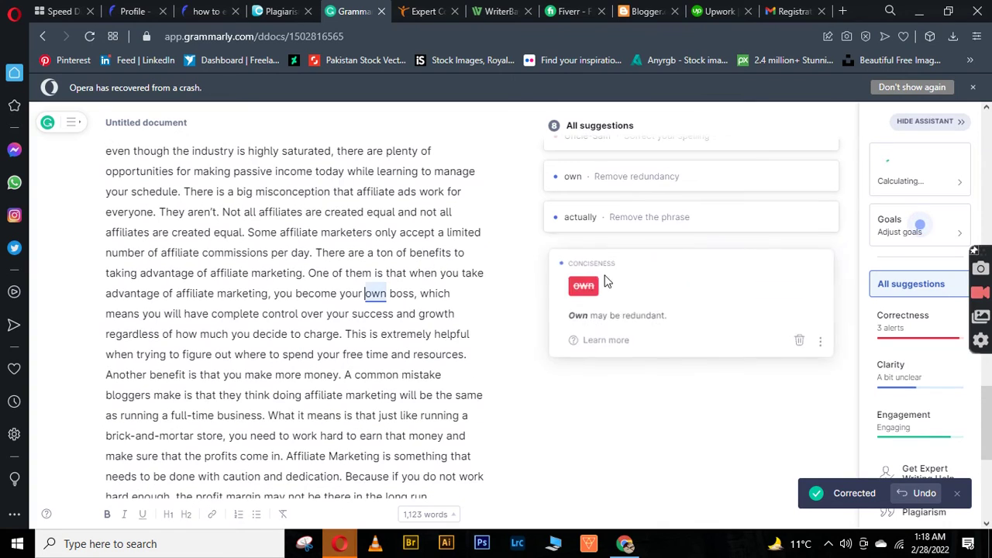
pyautogui.click(587, 283)
# Accept the spelling suggestion to replace "Uncle-Sam" with "Uncle Sam".
pyautogui.click(629, 218)
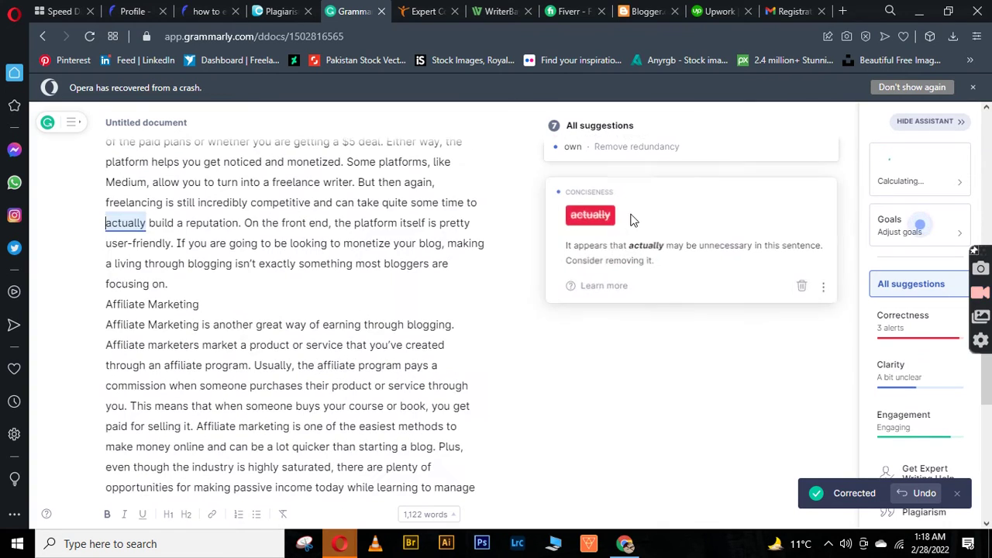
pyautogui.click(626, 256)
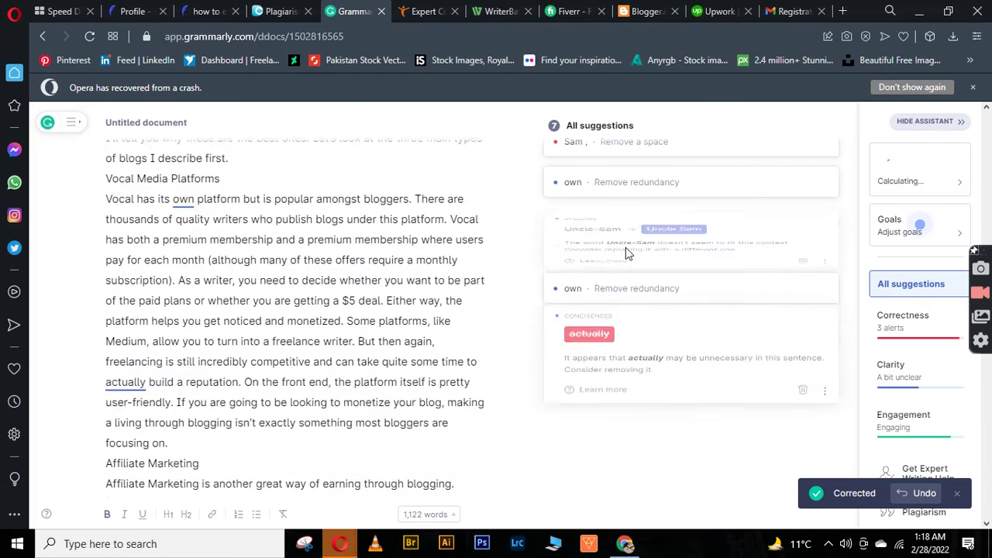
pyautogui.click(647, 246)
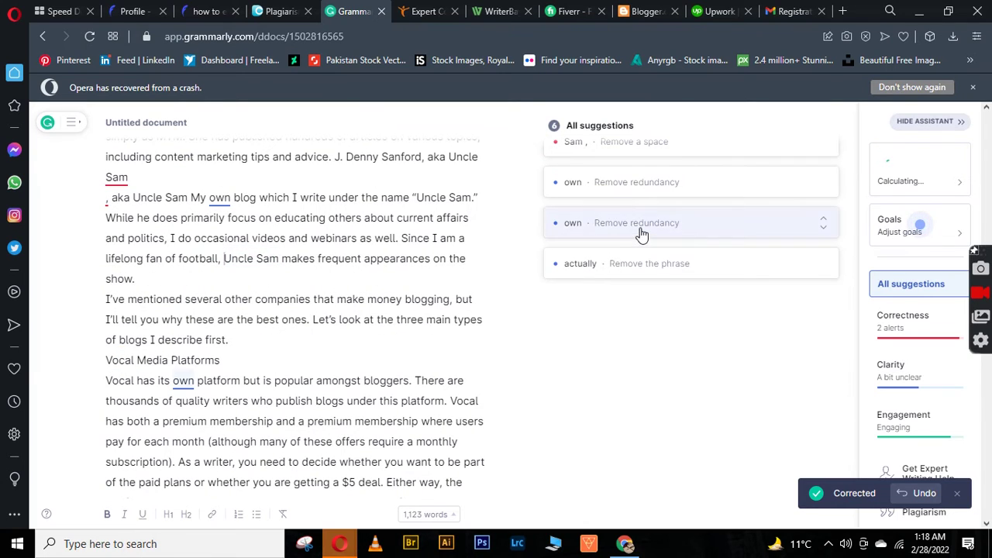
# Accept removing "own" from "Vocal has its own platform" and "actually" from "actually build a reputation".
pyautogui.click(641, 226)
pyautogui.click(591, 233)
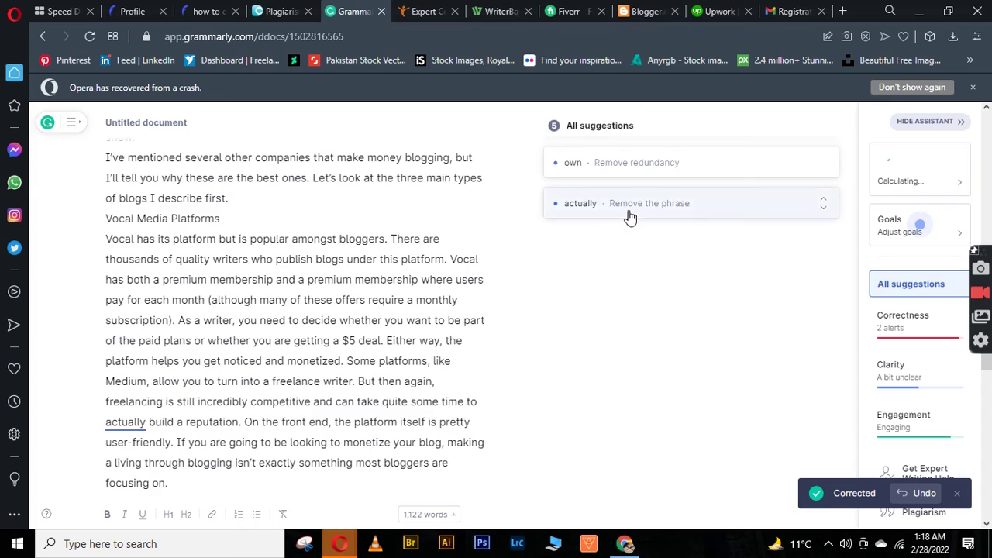
pyautogui.click(623, 211)
pyautogui.click(589, 214)
# Accept removing "own" from "your own expertise" and the preposition "in" after "top home chefs".
pyautogui.scroll(4, 612, 250)
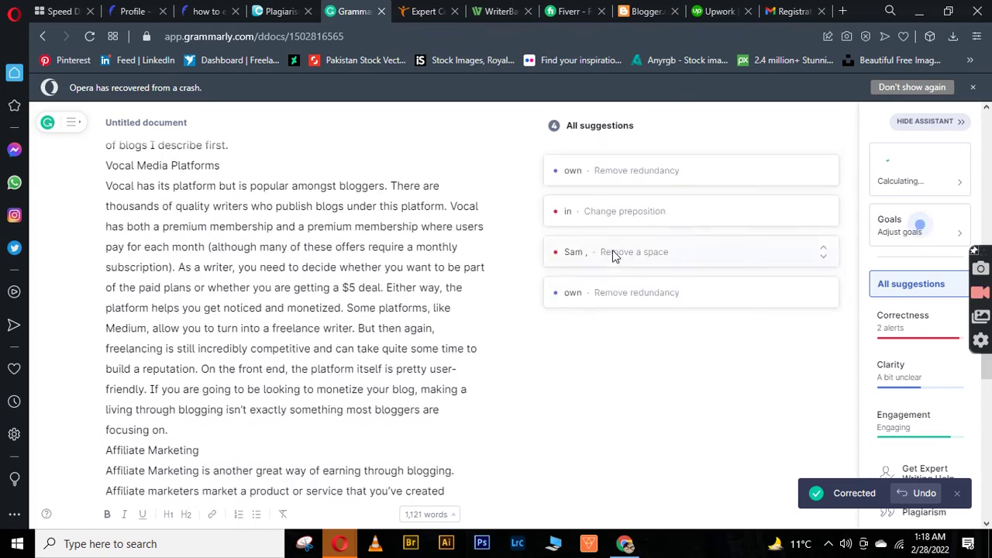
pyautogui.click(620, 318)
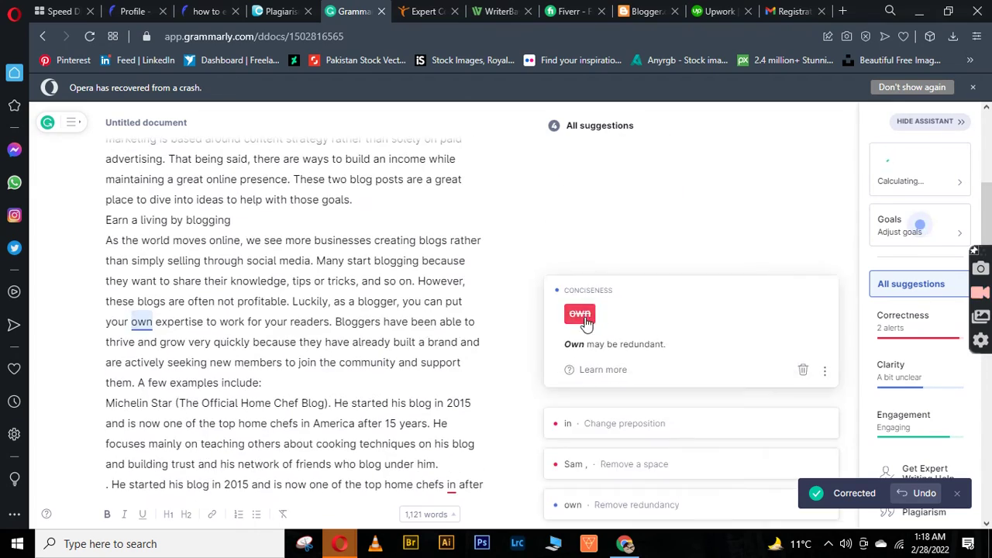
pyautogui.click(583, 320)
pyautogui.click(633, 223)
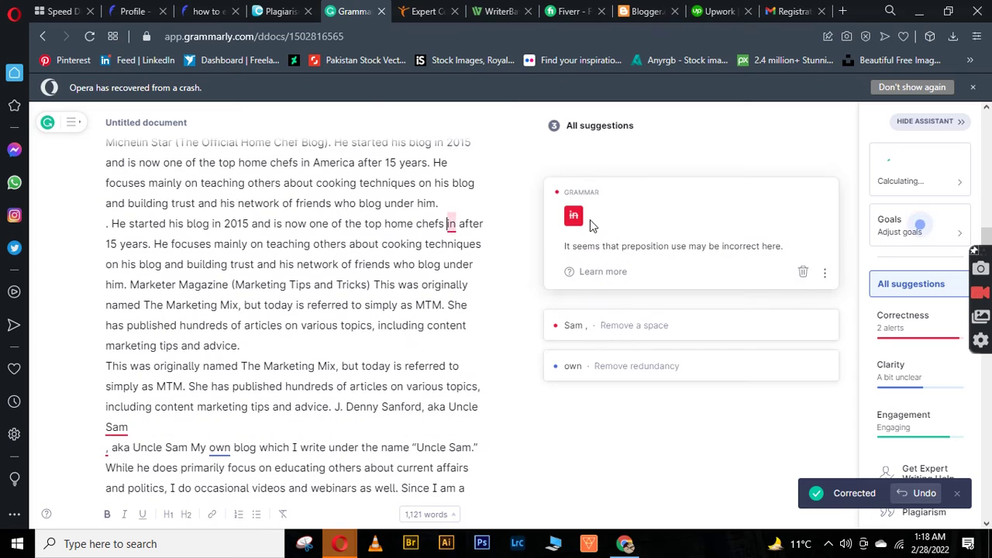
pyautogui.click(578, 221)
# Accept removing the space between "Sam" and its comma, and "own" from "My own blog".
pyautogui.click(636, 191)
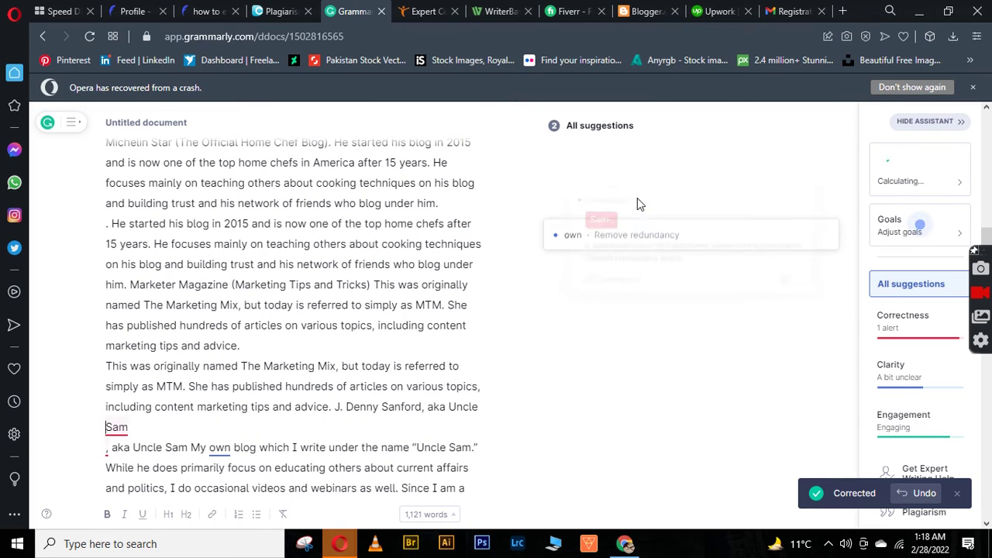
pyautogui.click(592, 203)
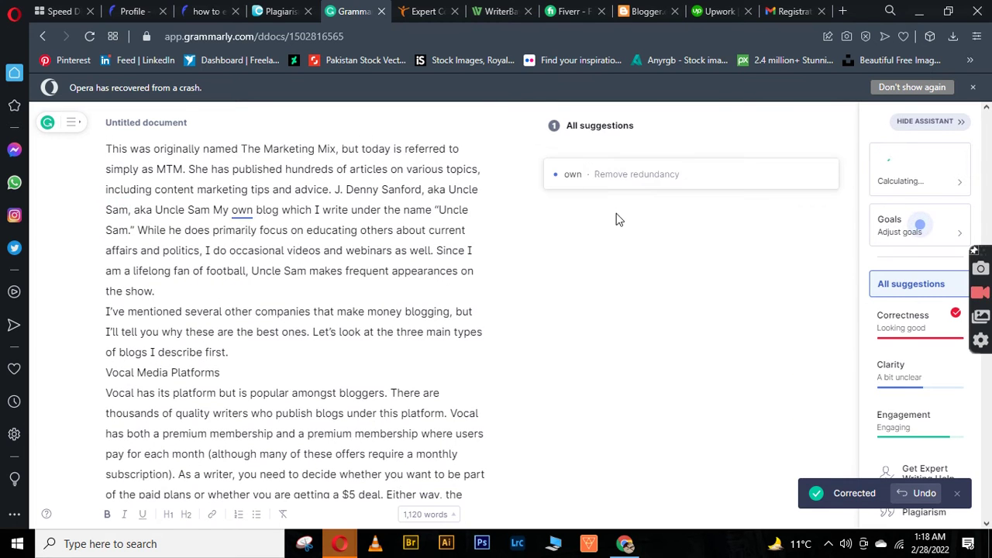
pyautogui.click(624, 189)
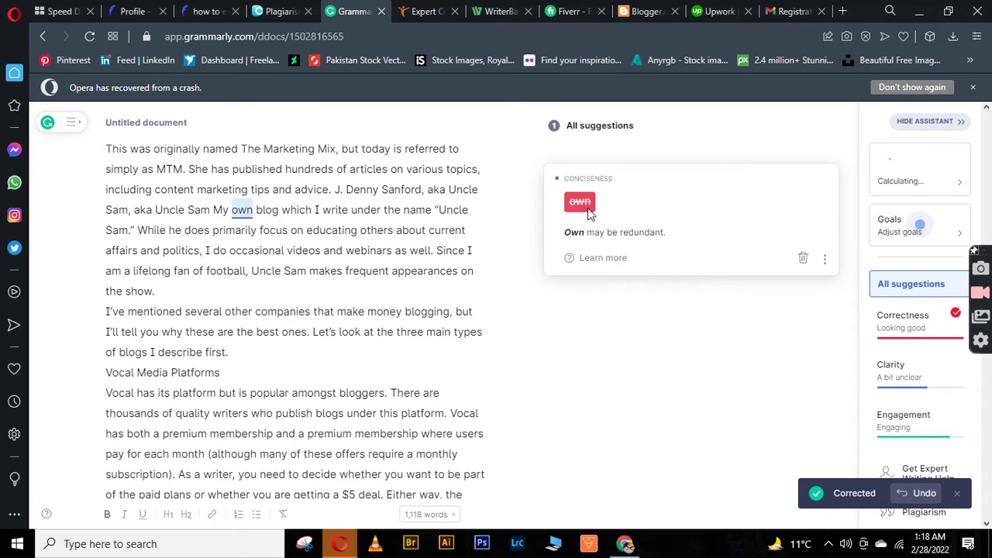
pyautogui.click(587, 204)
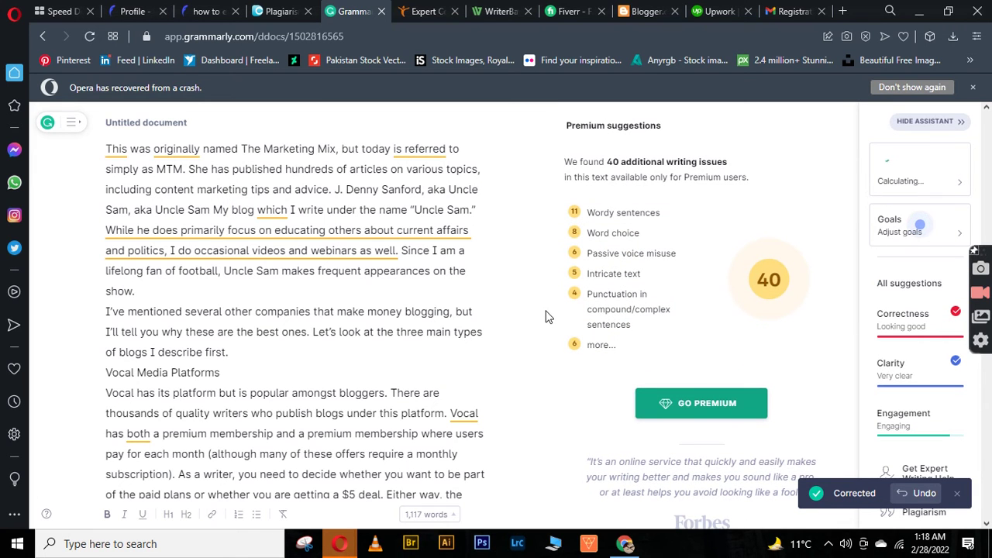
# Select the entire corrected article, from its last sentence up to the title "how to earn money online by writing articles".
pyautogui.scroll(-20, 488, 315)
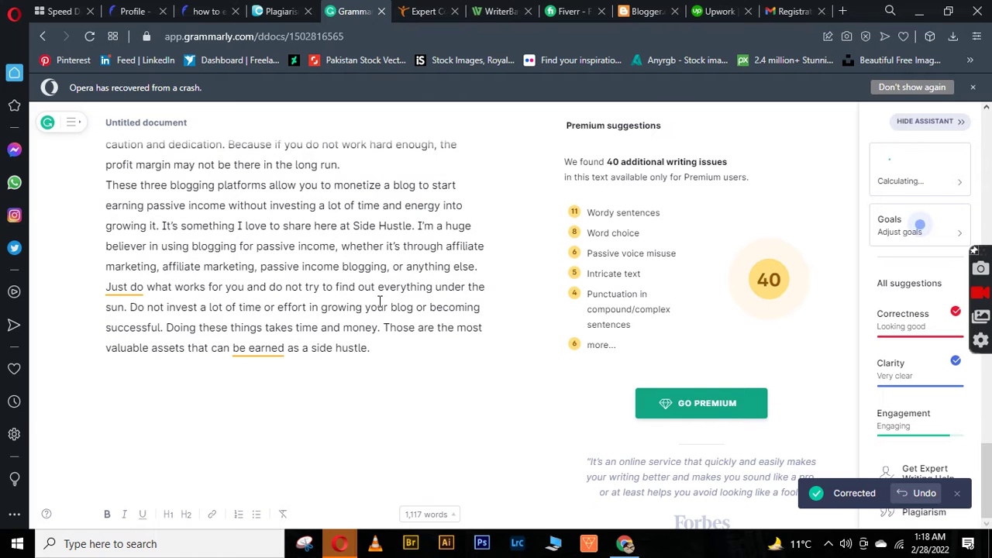
pyautogui.moveTo(391, 372); pyautogui.dragTo(122, 205)
pyautogui.click(425, 382)
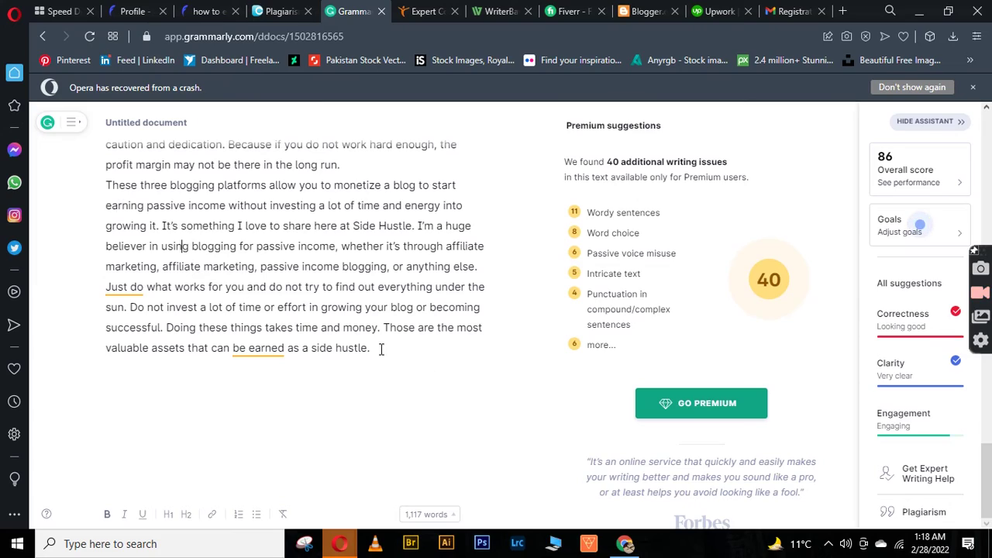
pyautogui.moveTo(318, 332); pyautogui.dragTo(87, 98)
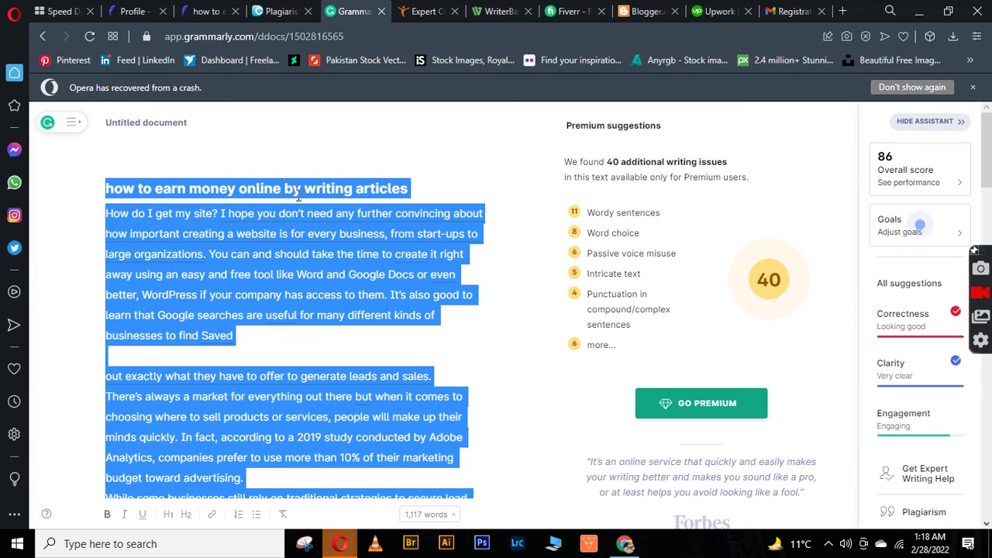
# Switch to the Textbroker site and examine its sign-up offer, content services and client references.
pyautogui.click(398, 8)
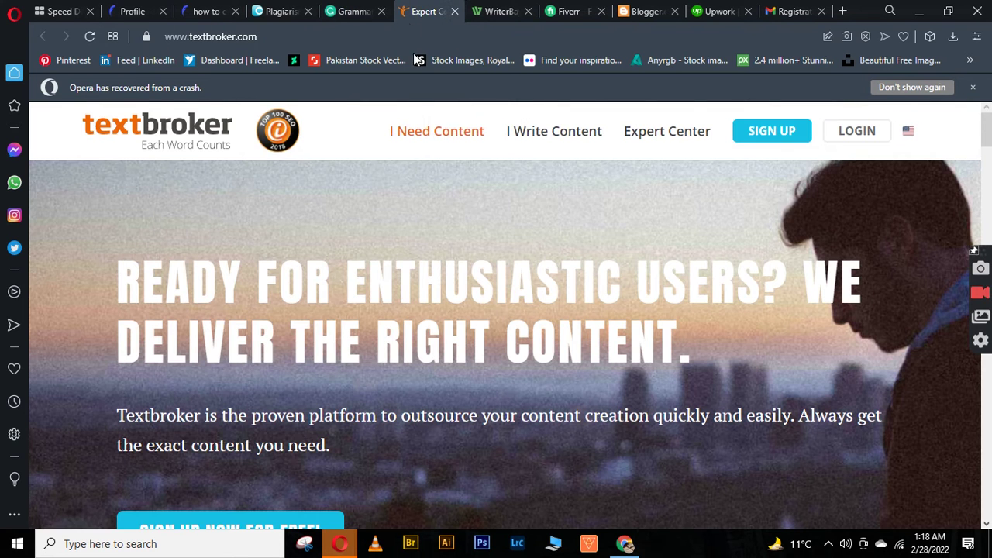
pyautogui.moveTo(406, 125)
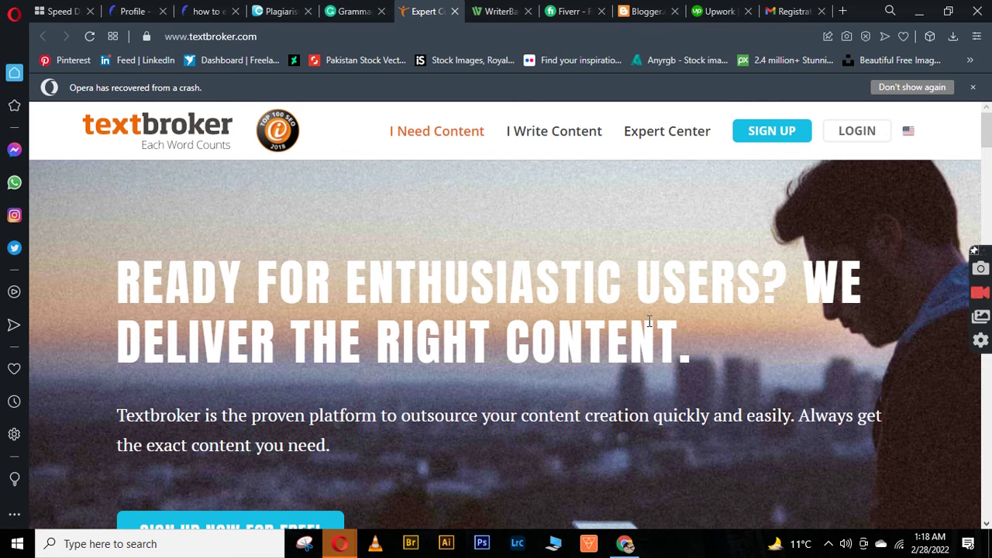
pyautogui.scroll(-2, 587, 312)
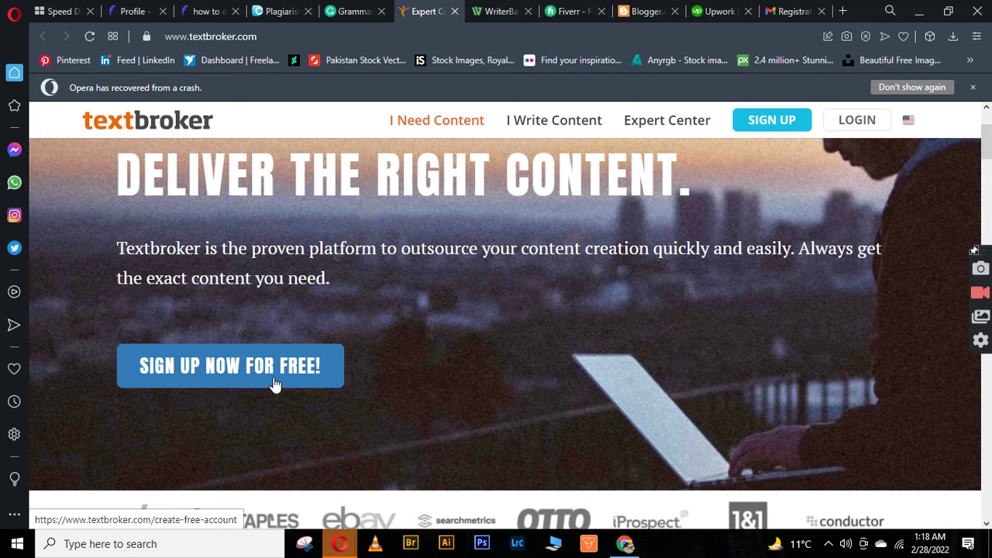
pyautogui.scroll(-8, 488, 366)
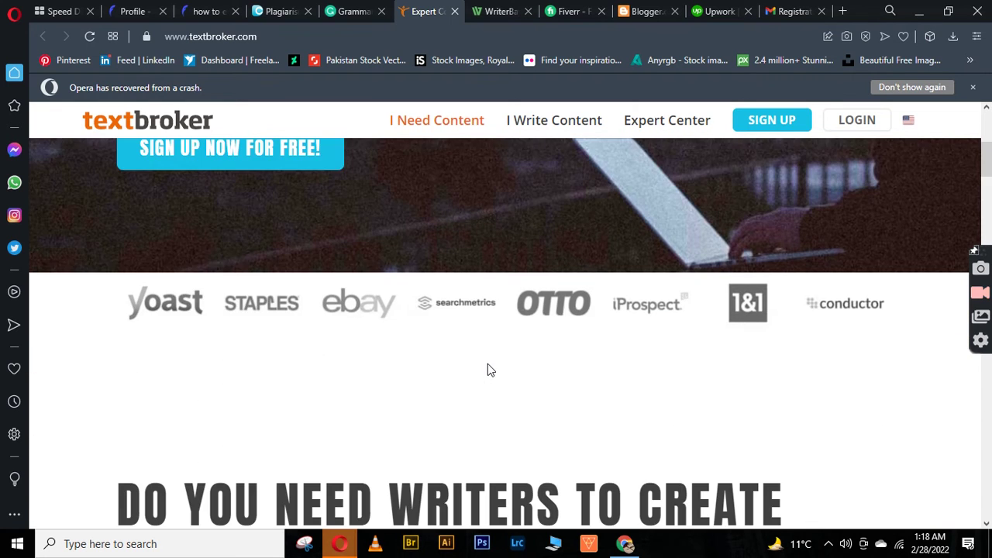
pyautogui.scroll(4, 487, 364)
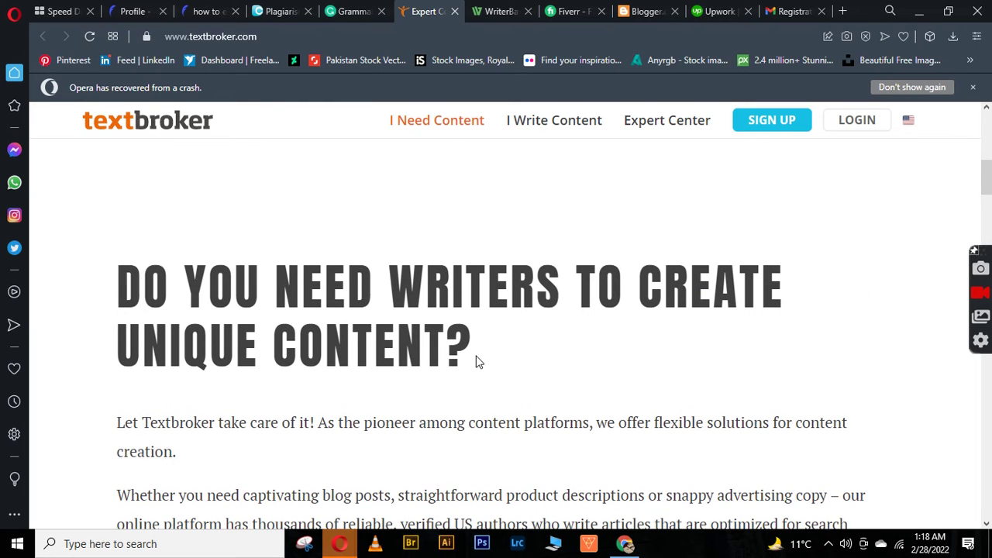
pyautogui.scroll(-3, 478, 361)
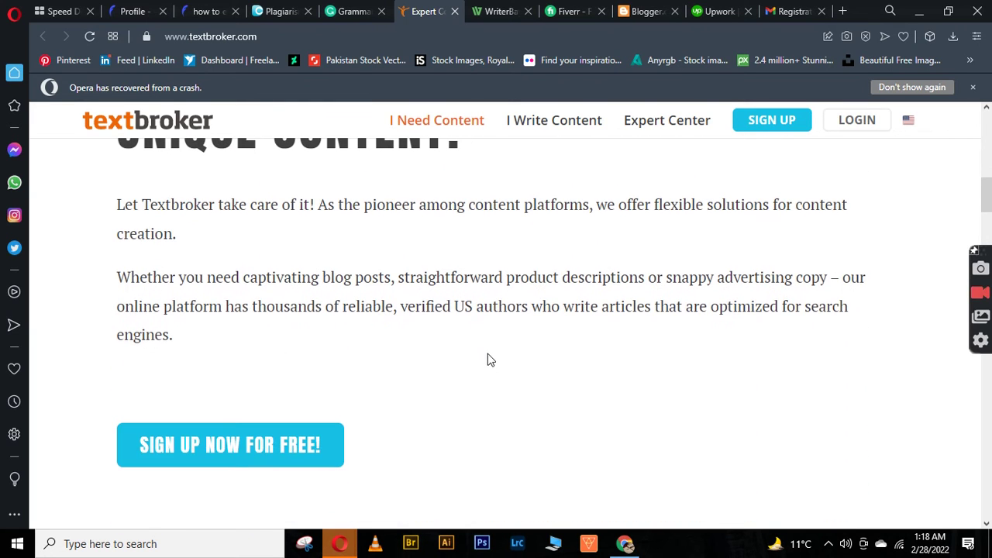
pyautogui.scroll(-7, 488, 353)
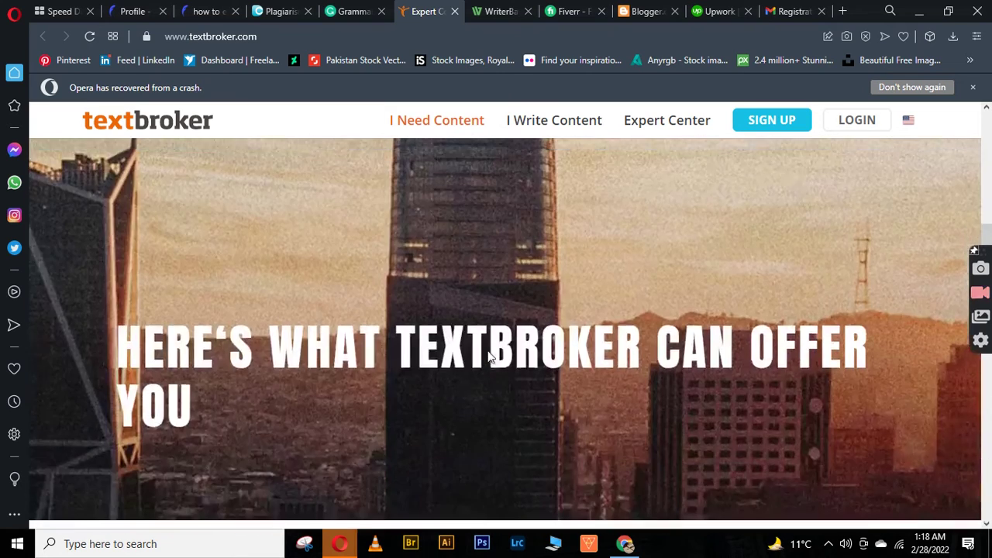
pyautogui.scroll(-10, 487, 356)
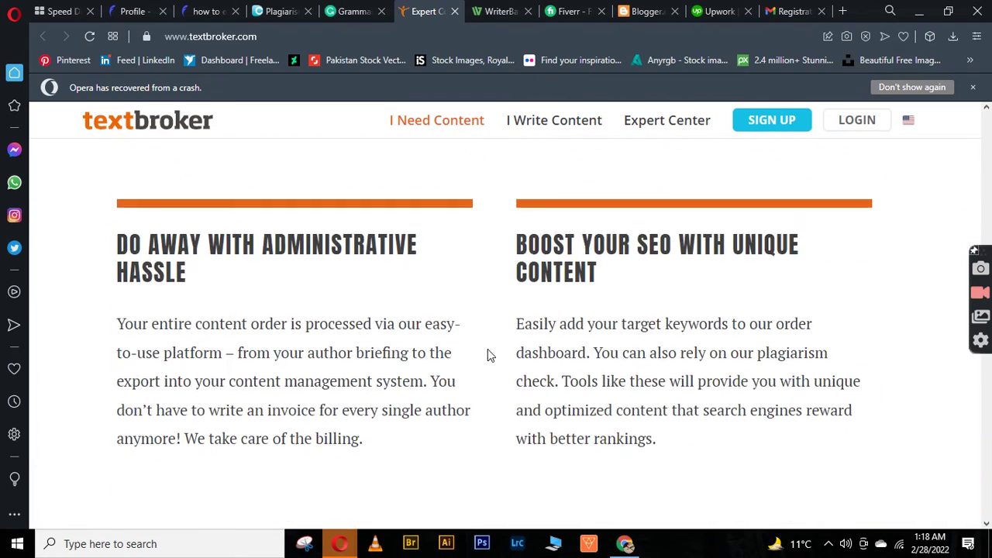
pyautogui.scroll(-10, 488, 352)
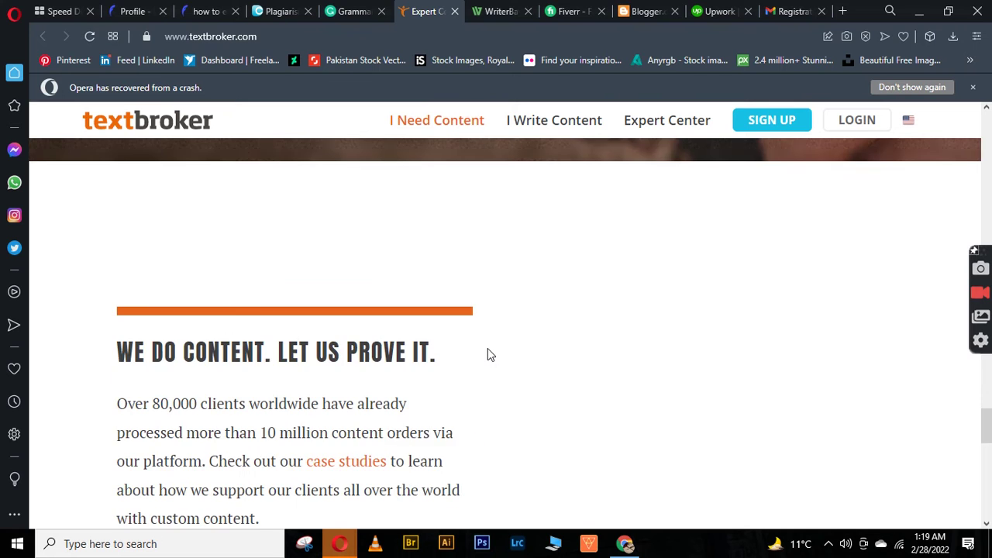
pyautogui.scroll(-6, 488, 348)
pyautogui.scroll(10, 488, 351)
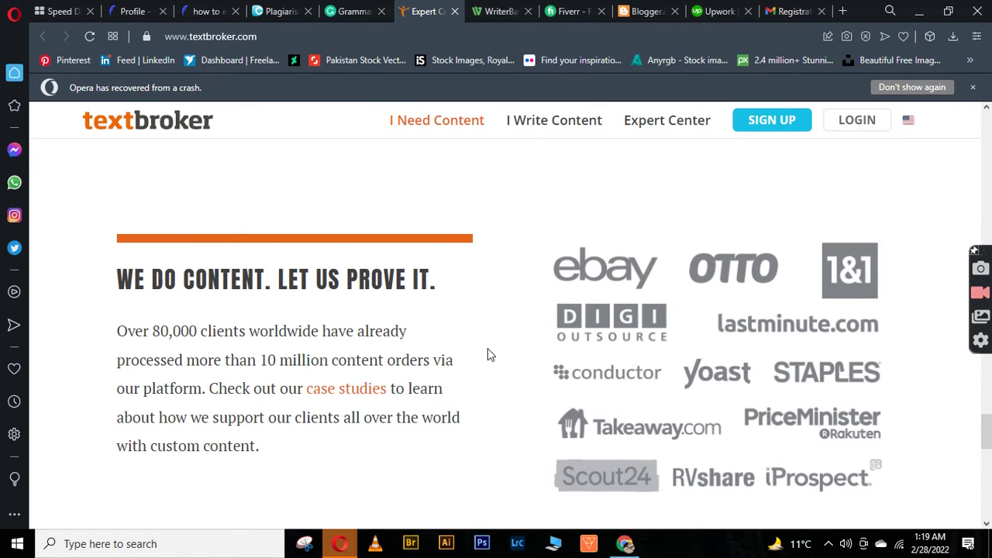
pyautogui.scroll(15, 488, 355)
pyautogui.scroll(10, 487, 352)
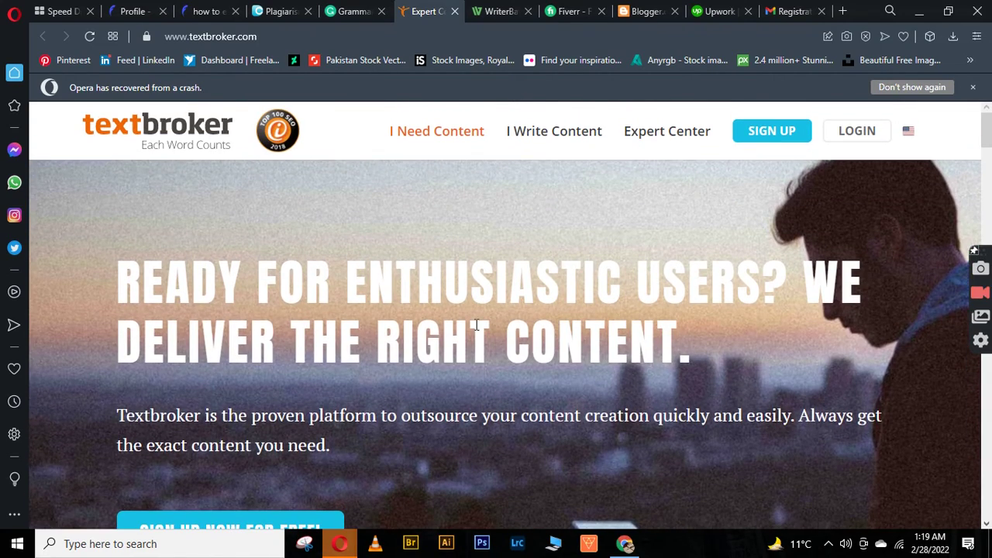
# Switch to the WriterBay site and examine its application form, top writers' profits and listed benefits.
pyautogui.click(510, 7)
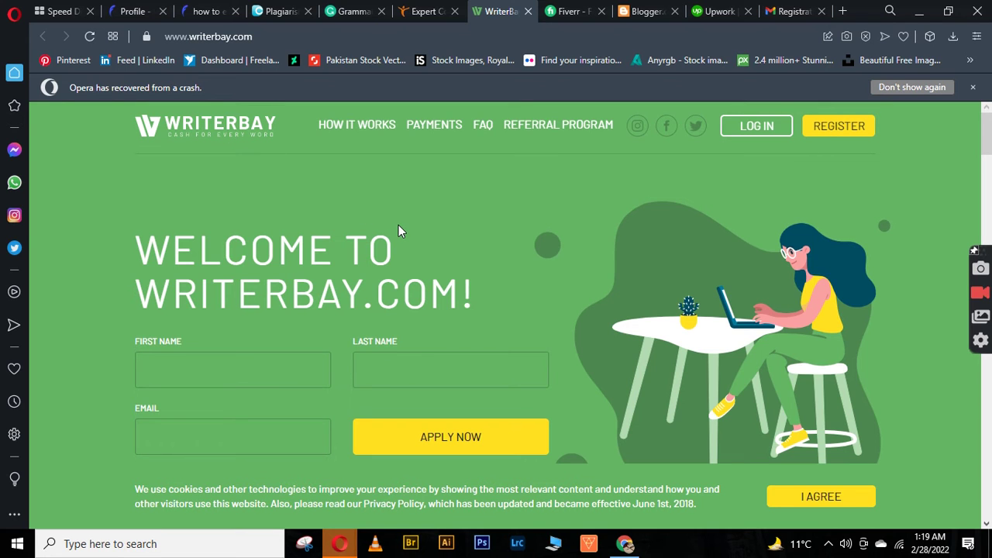
pyautogui.scroll(-4, 547, 322)
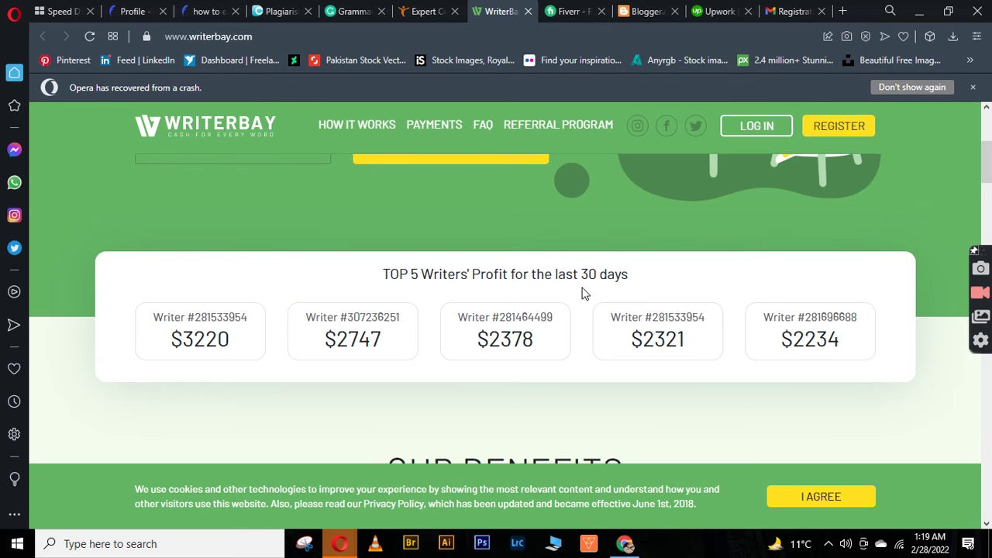
pyautogui.scroll(-1, 447, 321)
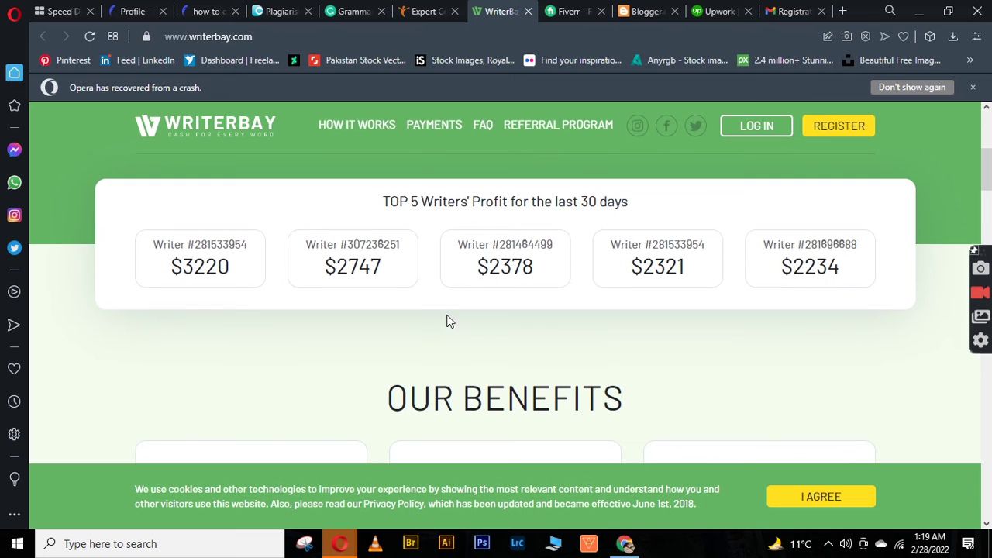
pyautogui.scroll(-3, 613, 294)
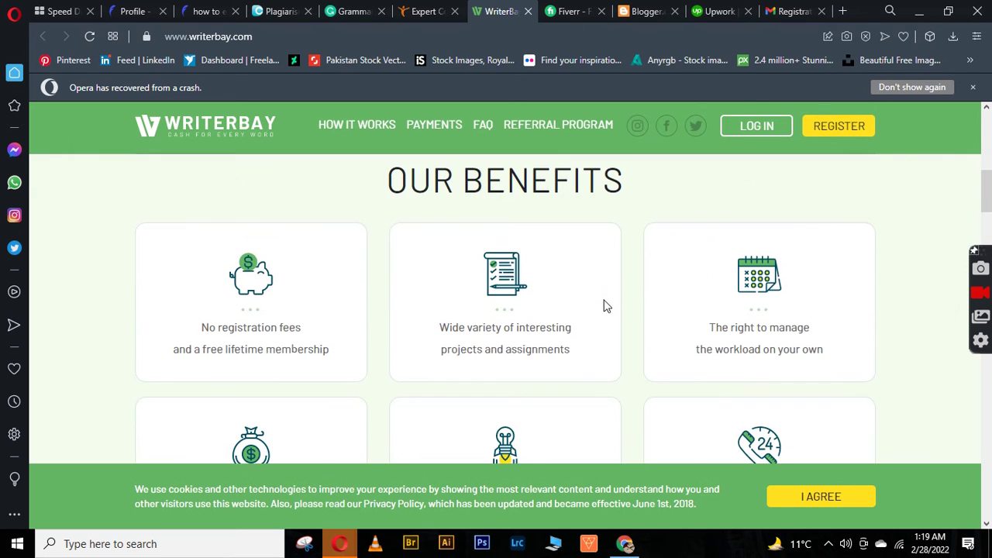
pyautogui.scroll(-1, 603, 308)
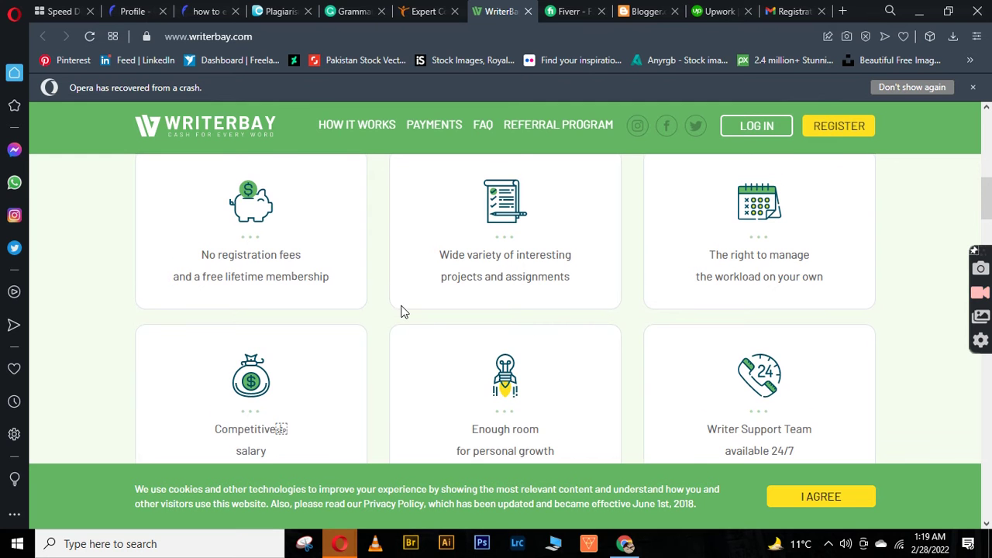
pyautogui.scroll(-9, 401, 312)
pyautogui.scroll(15, 431, 313)
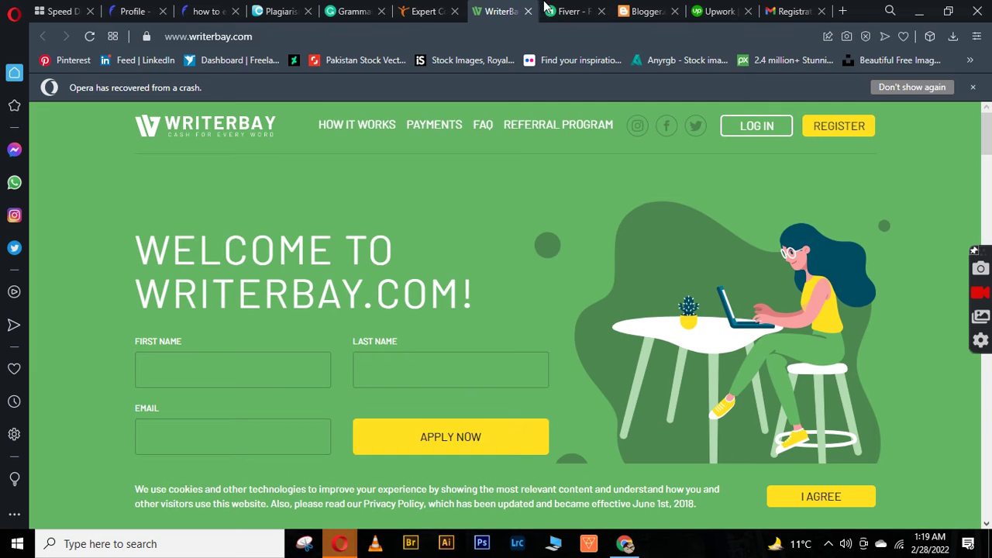
# Switch to the Fiverr home page.
pyautogui.click(549, 9)
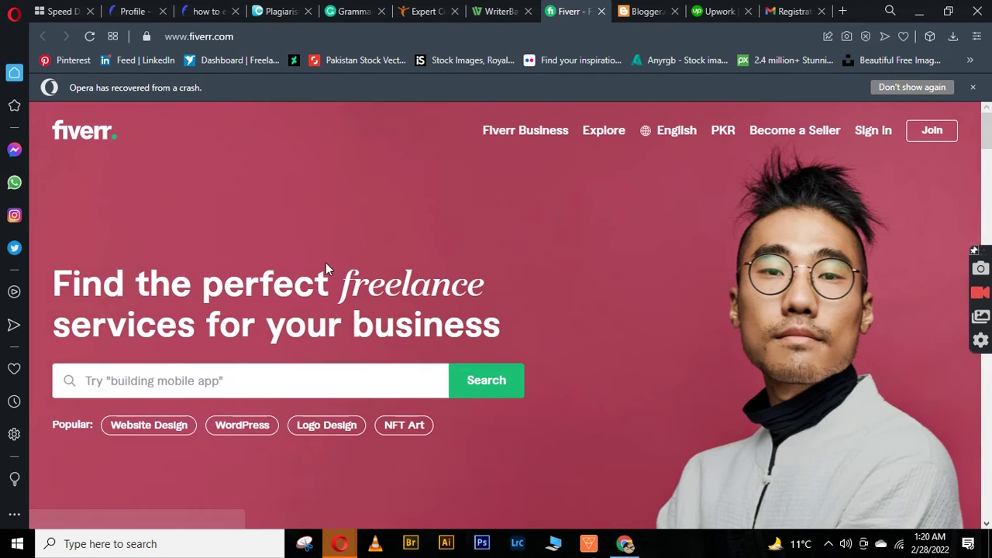